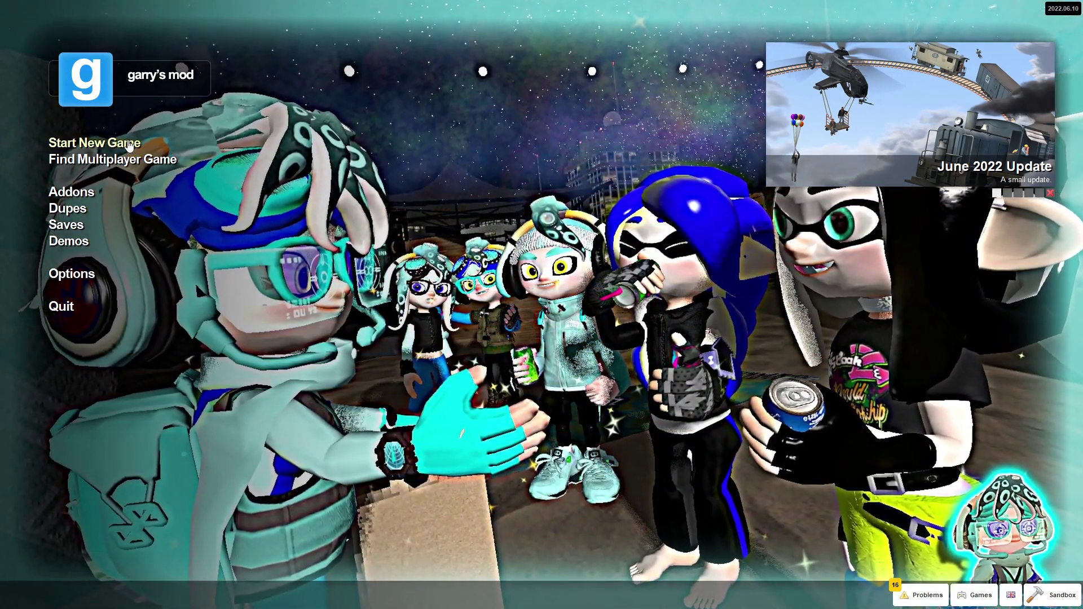
Open the new-game screen and browse the Sandbox category's map thumbnails.
{"action": "left_click", "coordinate": [94, 142]}
{"action": "scroll", "coordinate": [631, 136], "scroll_direction": "down", "scroll_amount": 7}
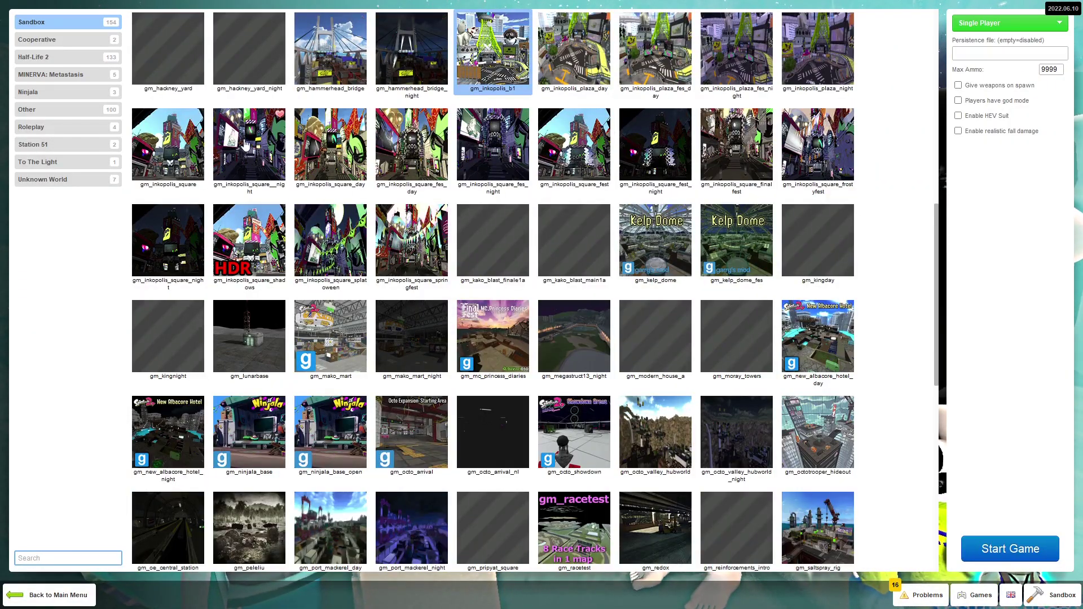
{"action": "scroll", "coordinate": [568, 326], "scroll_direction": "down", "scroll_amount": 2}
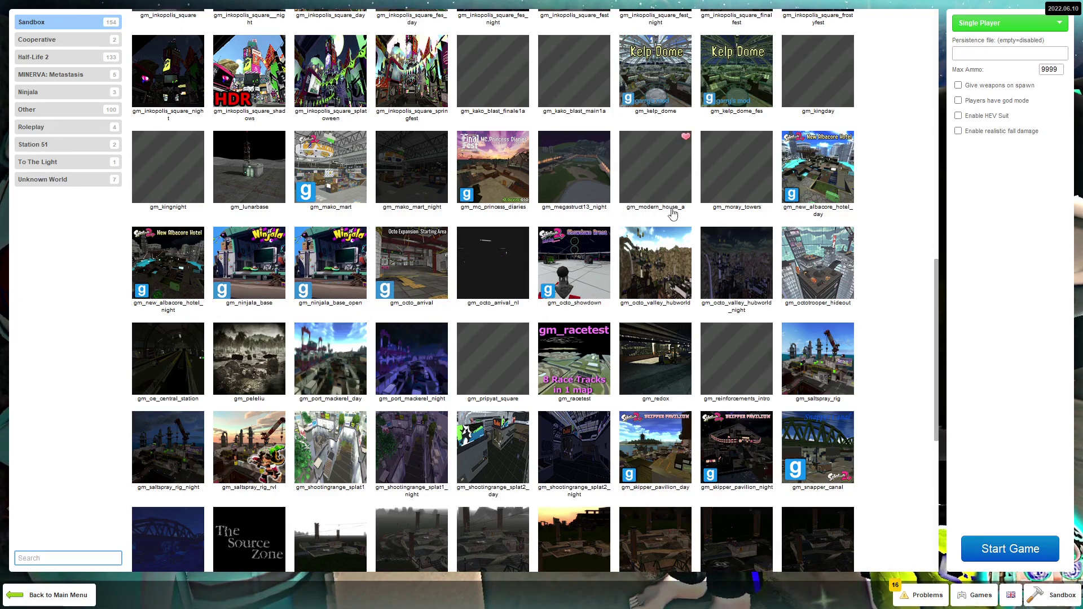
{"action": "scroll", "coordinate": [437, 333], "scroll_direction": "up", "scroll_amount": 1}
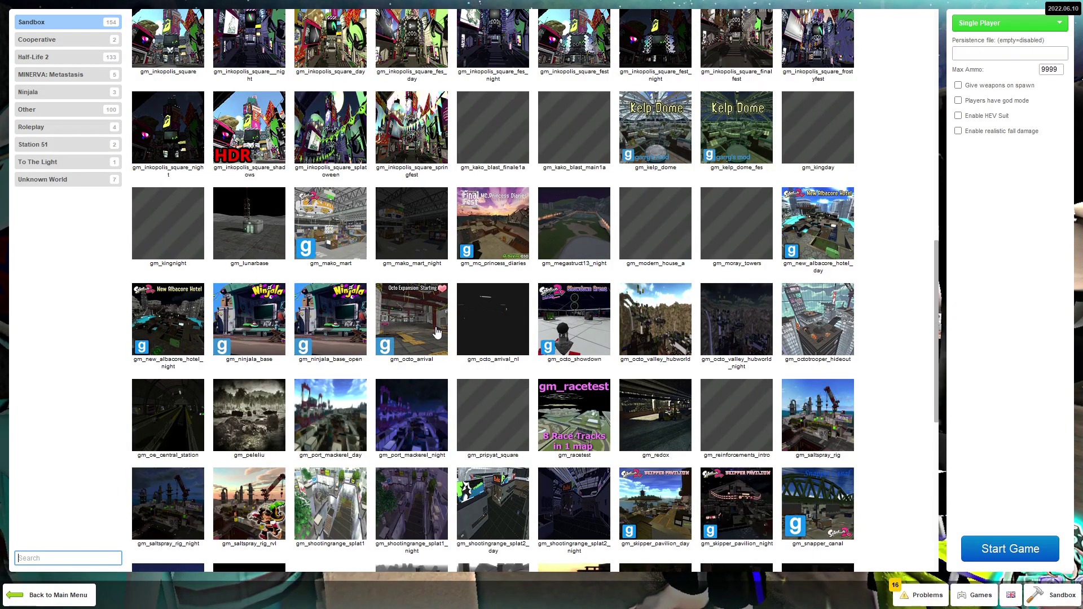
{"action": "scroll", "coordinate": [524, 237], "scroll_direction": "up", "scroll_amount": 5}
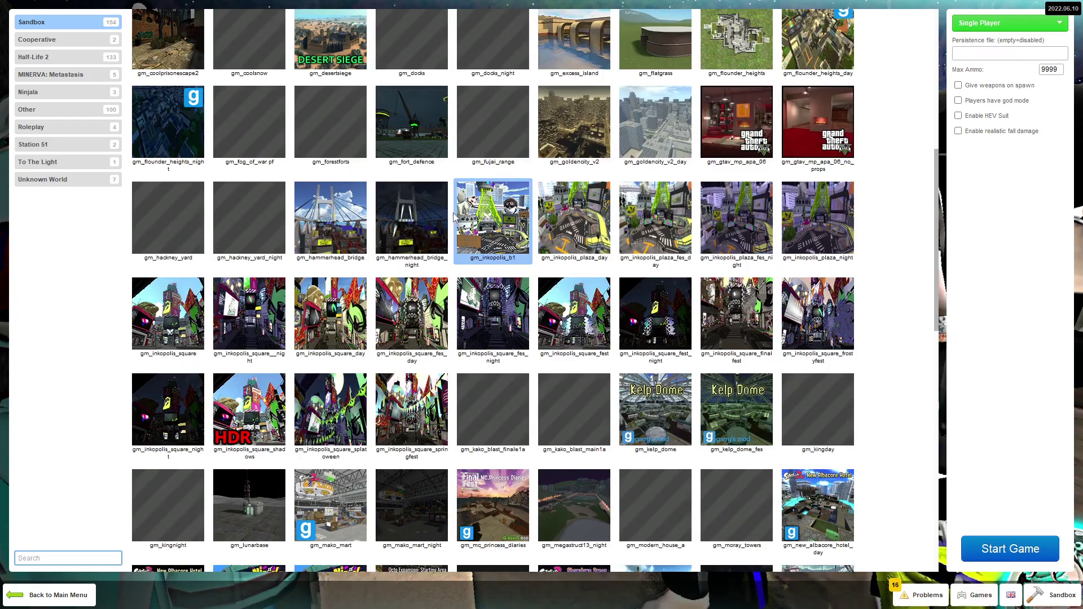
{"action": "scroll", "coordinate": [486, 212], "scroll_direction": "up", "scroll_amount": 4}
{"action": "scroll", "coordinate": [499, 207], "scroll_direction": "up", "scroll_amount": 2}
{"action": "scroll", "coordinate": [501, 205], "scroll_direction": "up", "scroll_amount": 2}
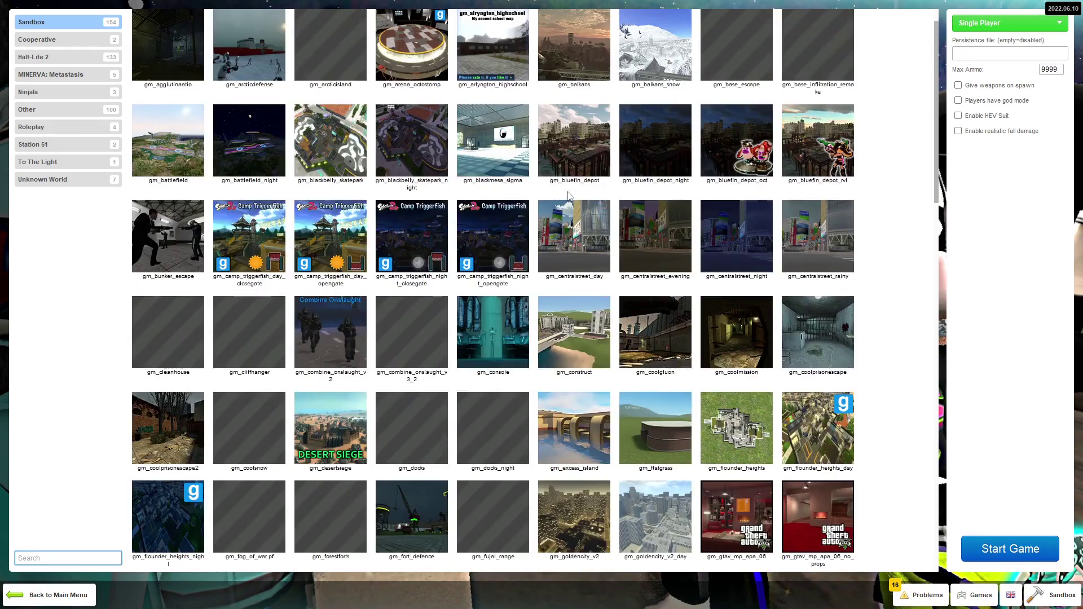
{"action": "scroll", "coordinate": [508, 228], "scroll_direction": "down", "scroll_amount": 4}
{"action": "scroll", "coordinate": [530, 292], "scroll_direction": "down", "scroll_amount": 4}
{"action": "scroll", "coordinate": [530, 292], "scroll_direction": "down", "scroll_amount": 1}
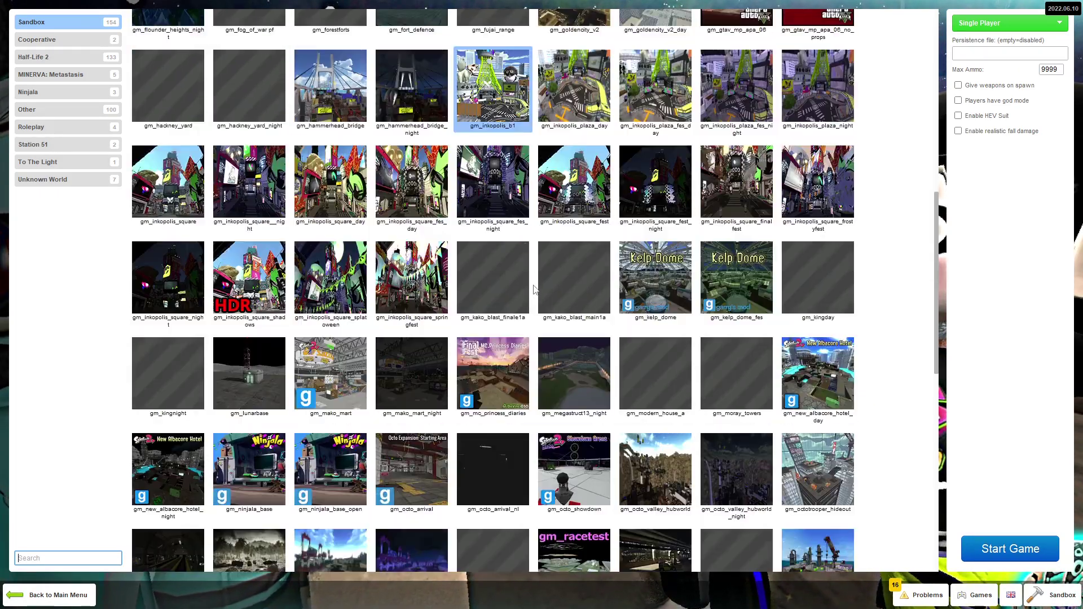
{"action": "scroll", "coordinate": [533, 290], "scroll_direction": "down", "scroll_amount": 3}
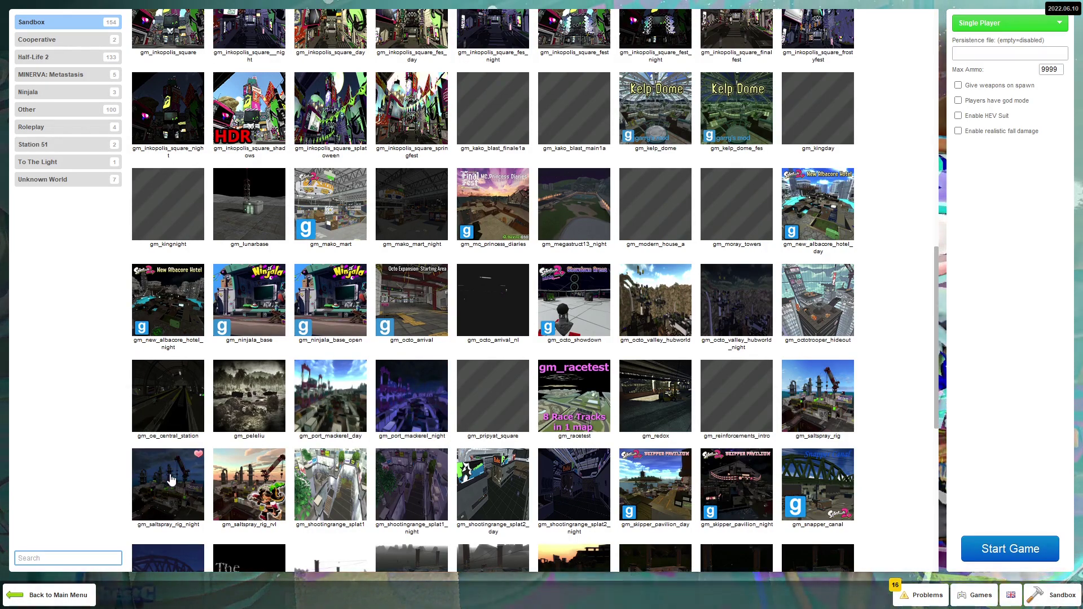
Select gm_saltspray_rig_night as the map for the new single-player game.
{"action": "left_click", "coordinate": [168, 481]}
{"action": "type", "text": "420"}
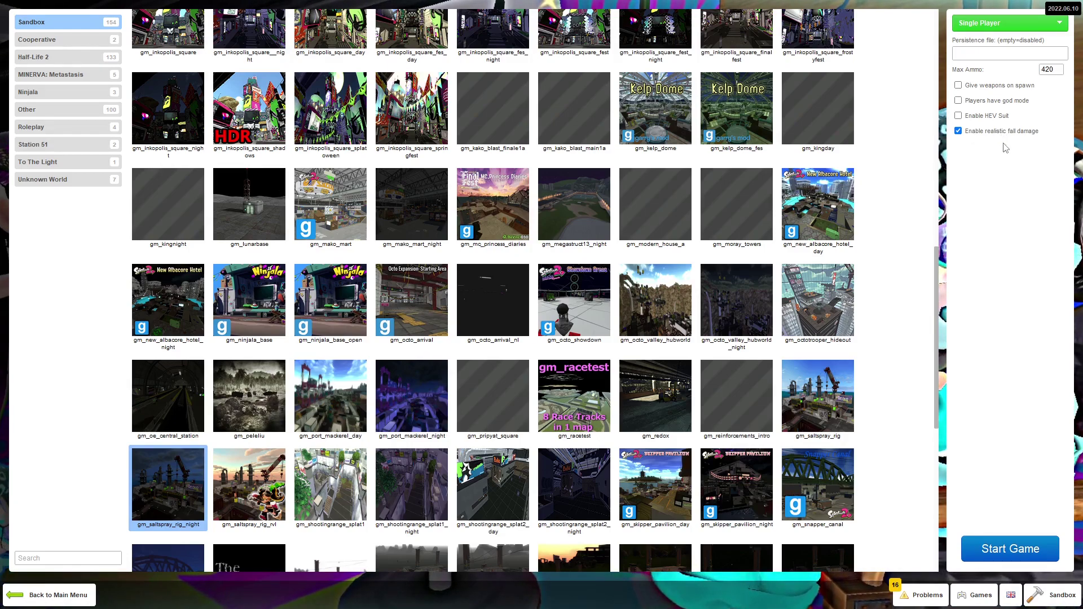
Launch gm_saltspray_rig_night, then remove all props using DrVrej's Clean Up menu.
{"action": "left_click", "coordinate": [978, 548]}
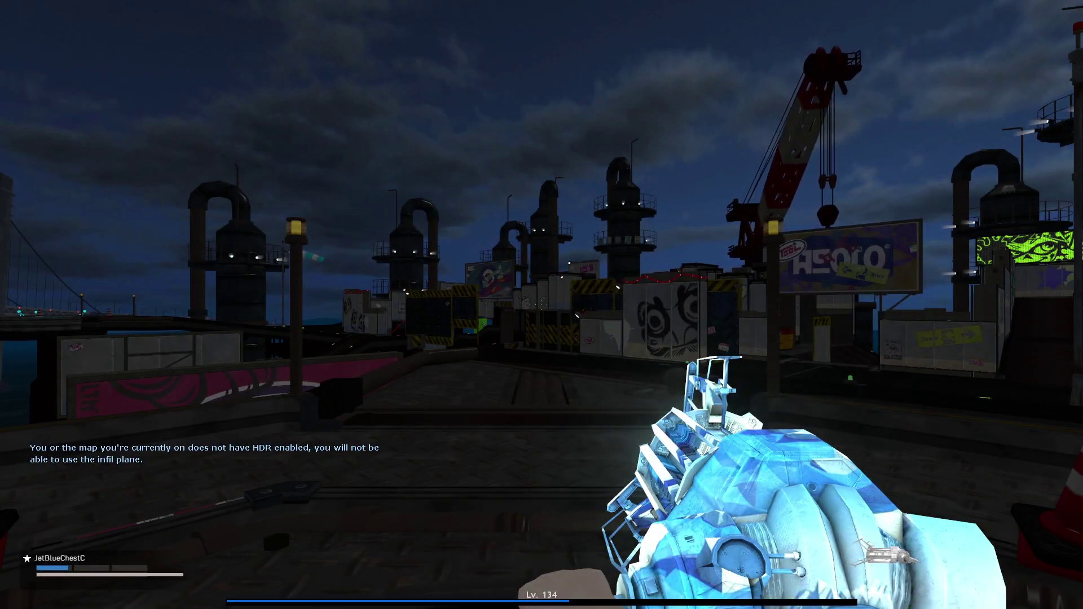
{"action": "key", "text": "q"}
{"action": "left_click", "coordinate": [898, 41]}
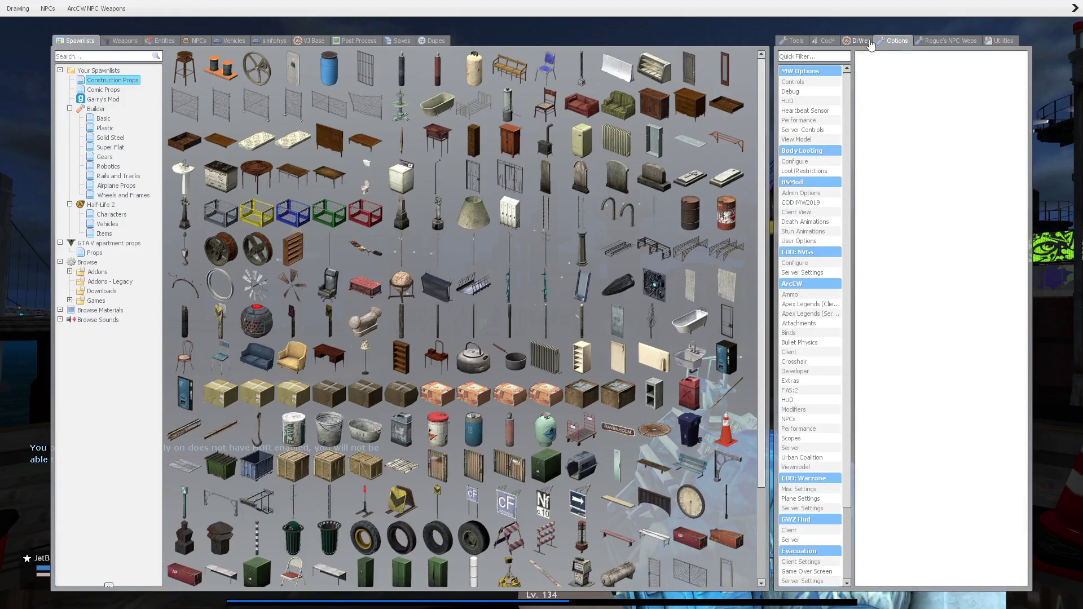
{"action": "left_click", "coordinate": [869, 43]}
{"action": "left_click", "coordinate": [794, 91]}
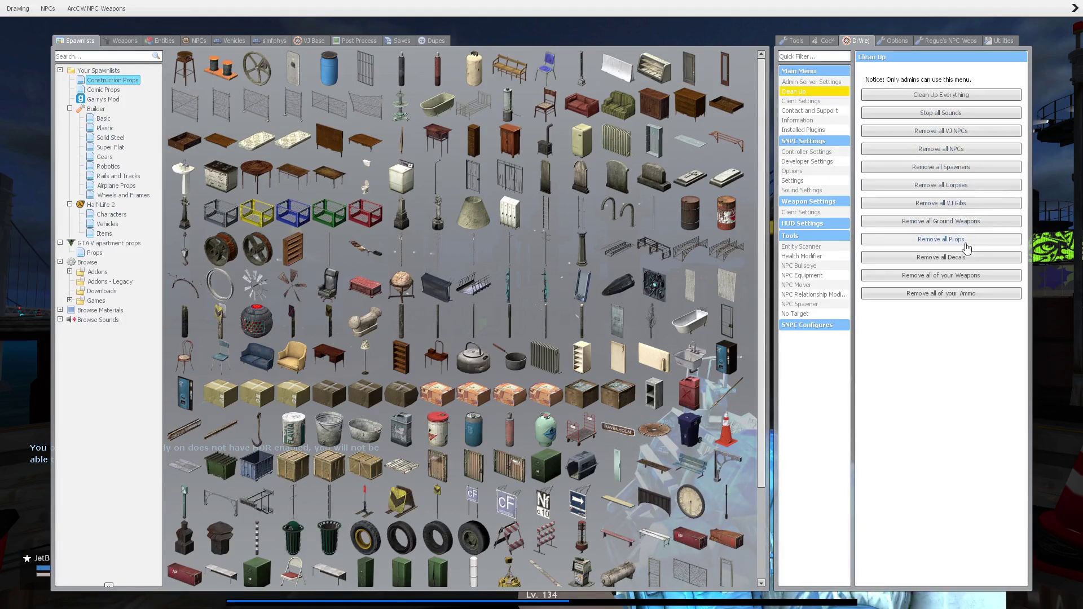
{"action": "left_click", "coordinate": [959, 112]}
{"action": "key", "text": "q"}
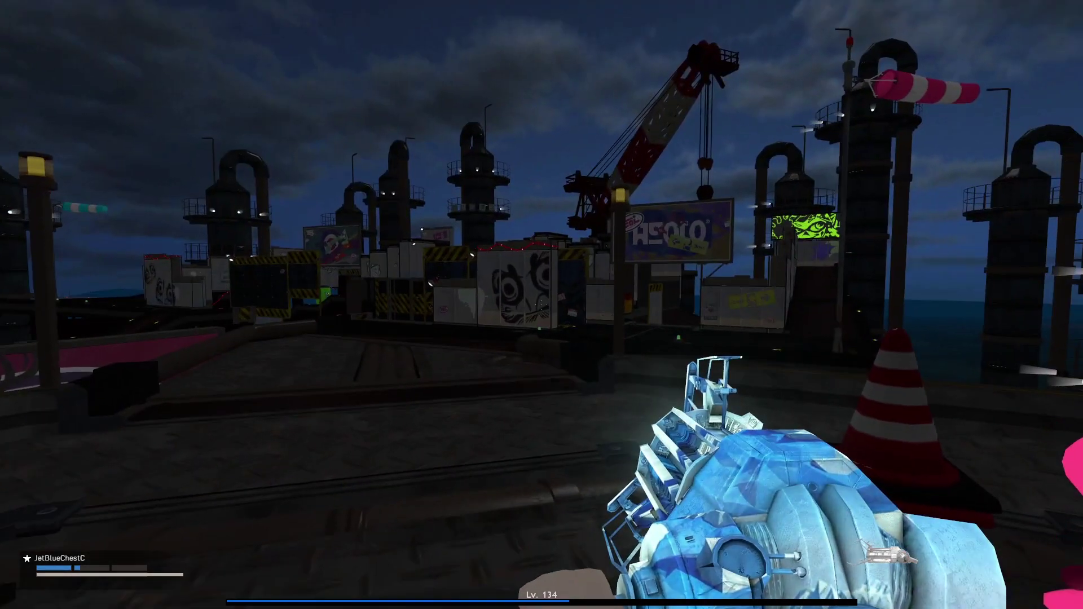
Fly over the mural building and past the towers to the glowing cyan pad.
{"action": "key", "text": "w"}
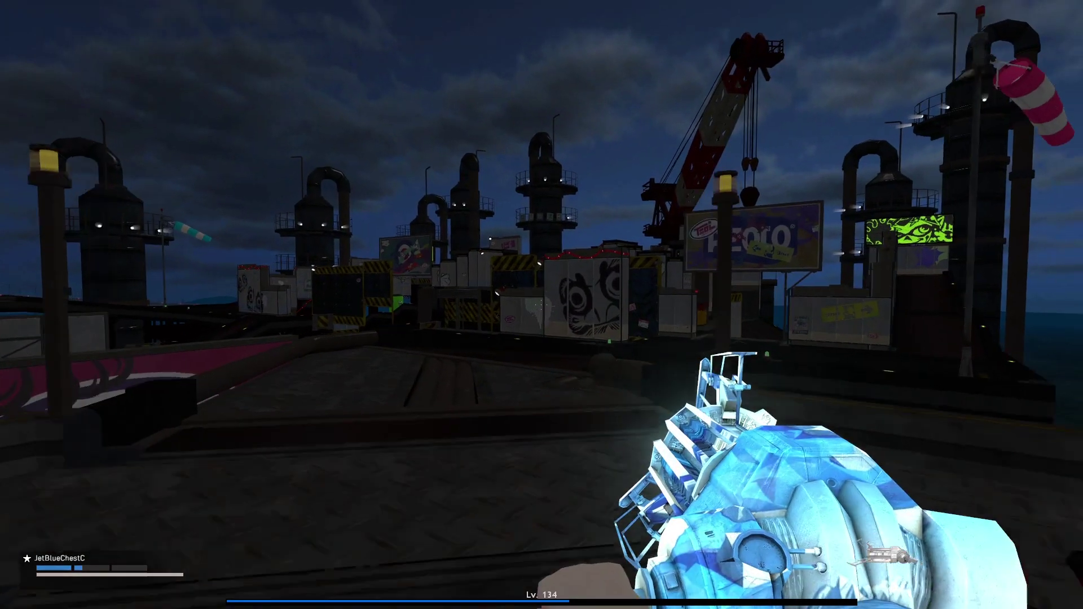
{"action": "key", "text": "space"}
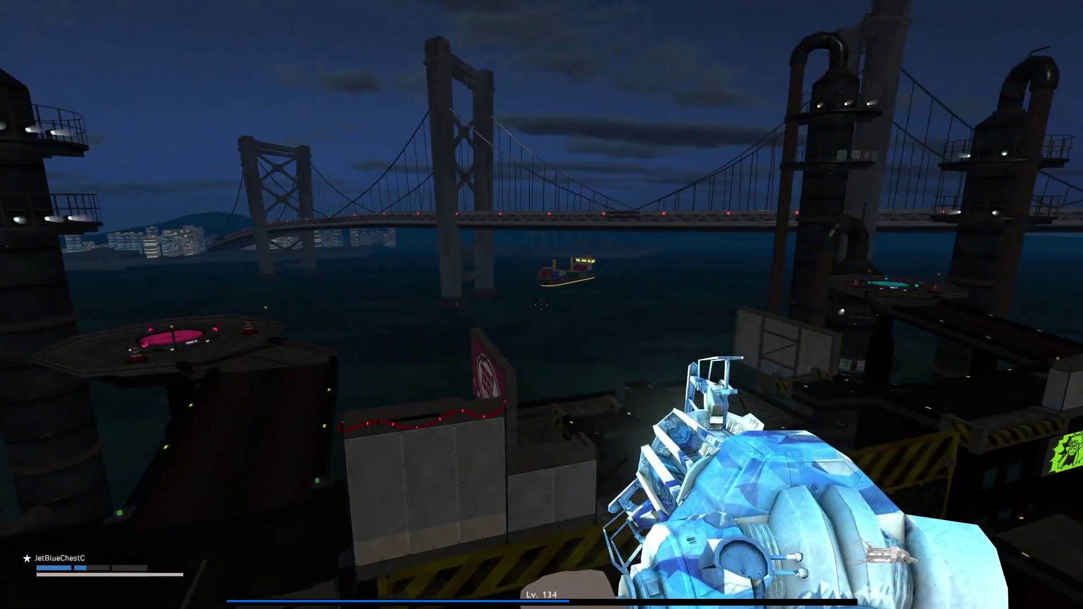
{"action": "key", "text": "w"}
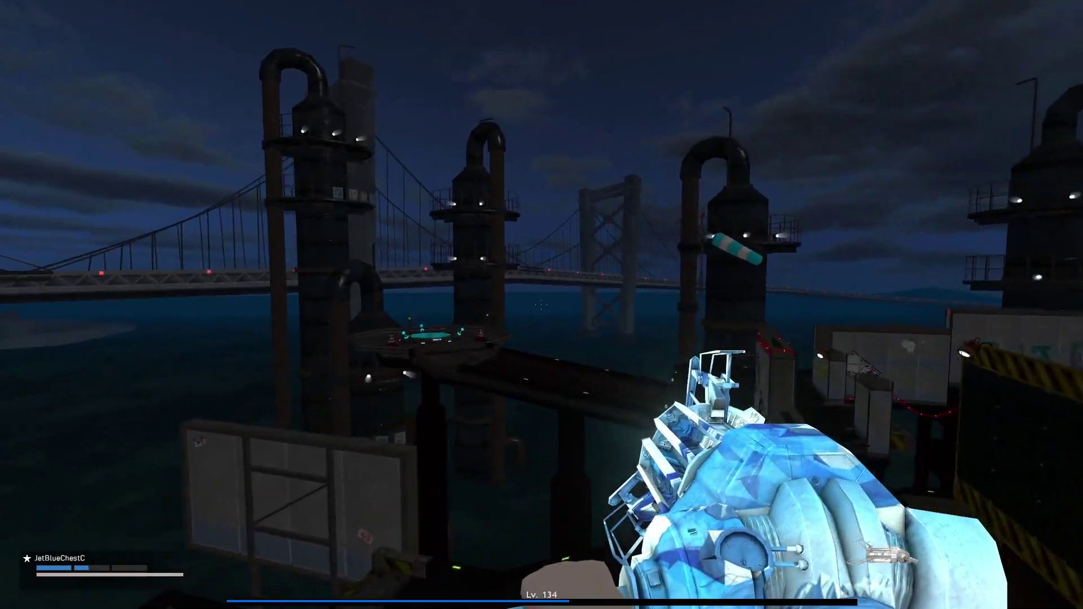
{"action": "key", "text": "w"}
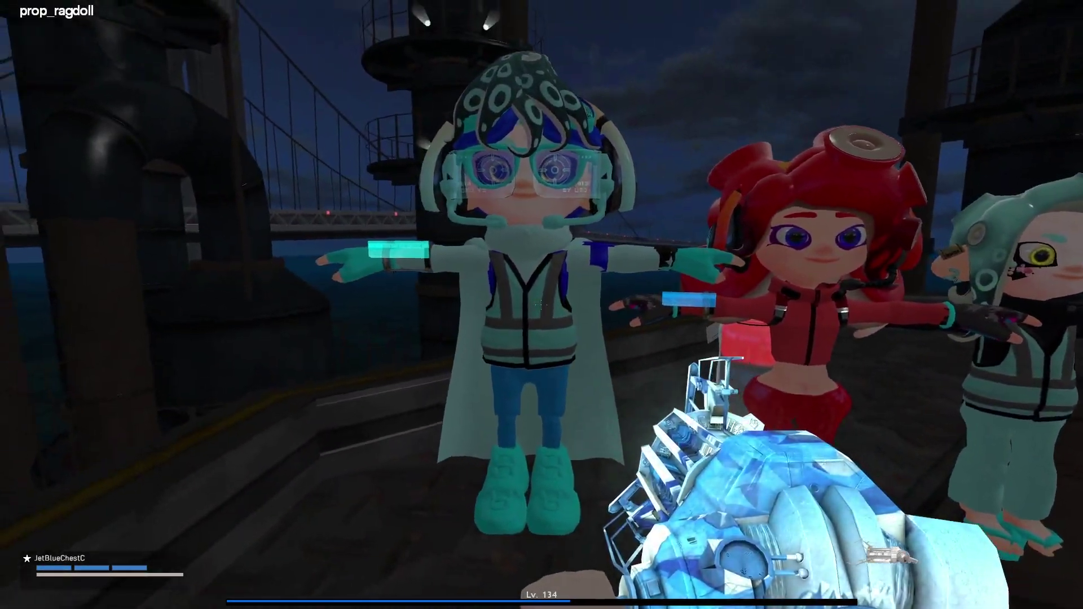
Walk up to the teal-haired ragdoll and look over the ragdolls from nearby.
{"action": "key", "text": "w"}
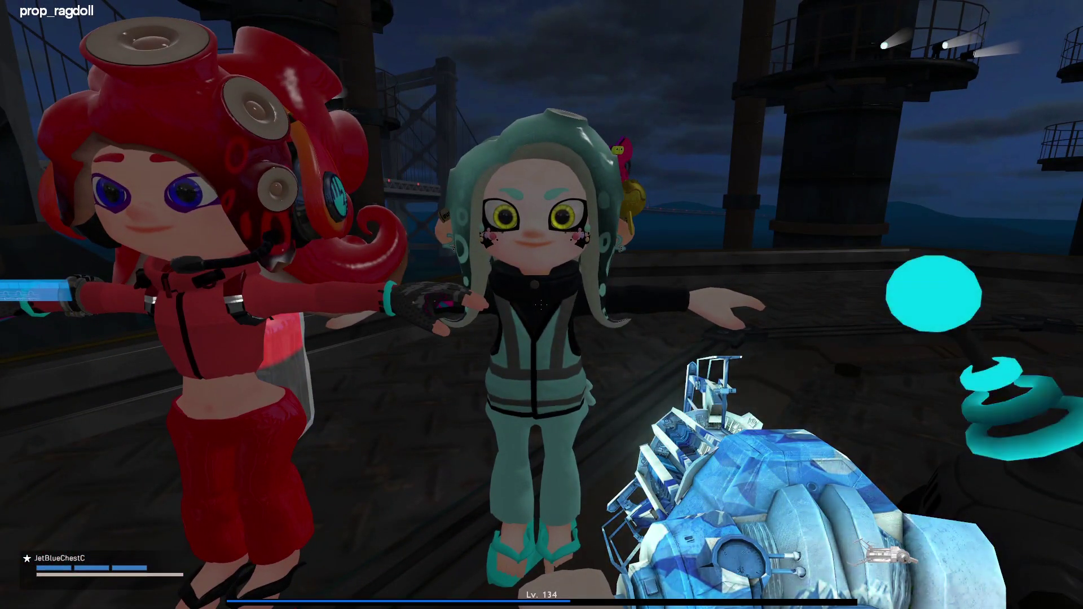
{"action": "key", "text": "s"}
{"action": "key", "text": "w"}
{"action": "key", "text": "w"}
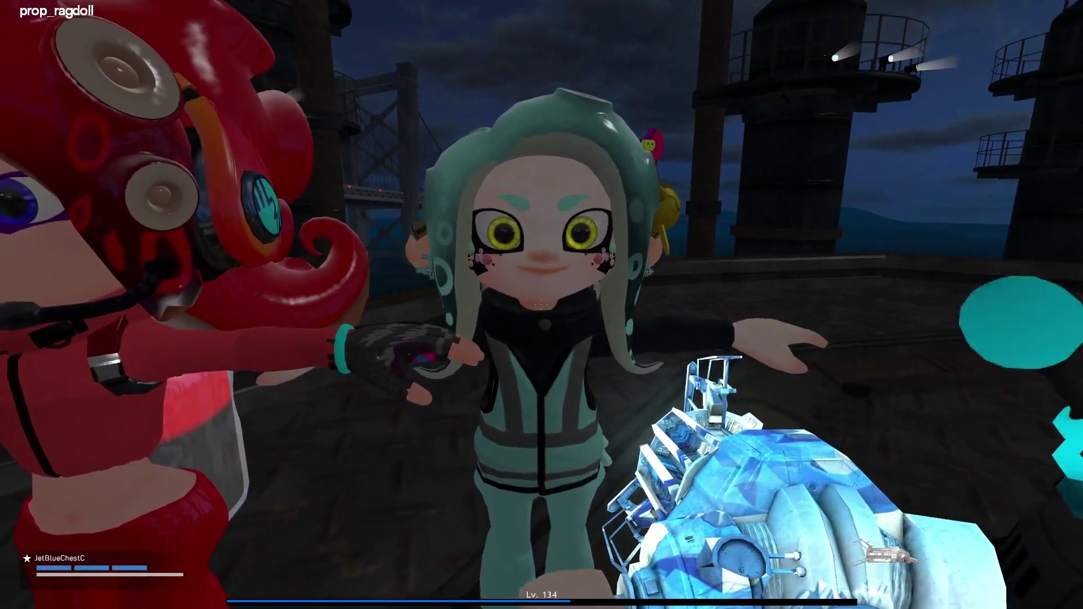
{"action": "key", "text": "s"}
{"action": "key", "text": "s"}
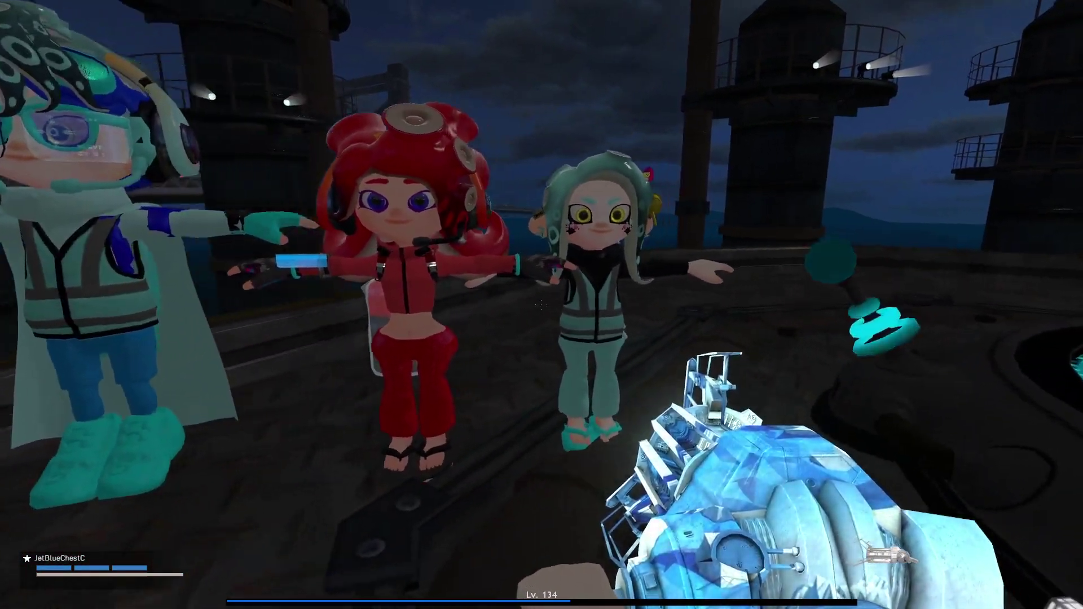
{"action": "key", "text": "w"}
{"action": "key", "text": "w"}
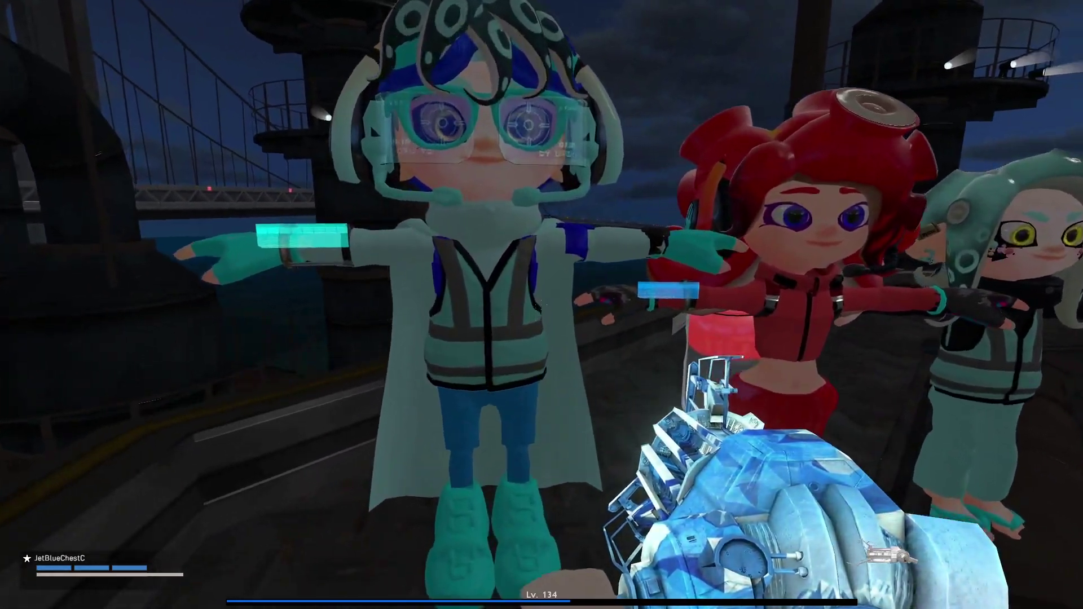
Open the ragdoll's property menu in context mode, then close it.
{"action": "key", "text": "c"}
{"action": "right_click", "coordinate": [525, 147]}
{"action": "left_click", "coordinate": [570, 263]}
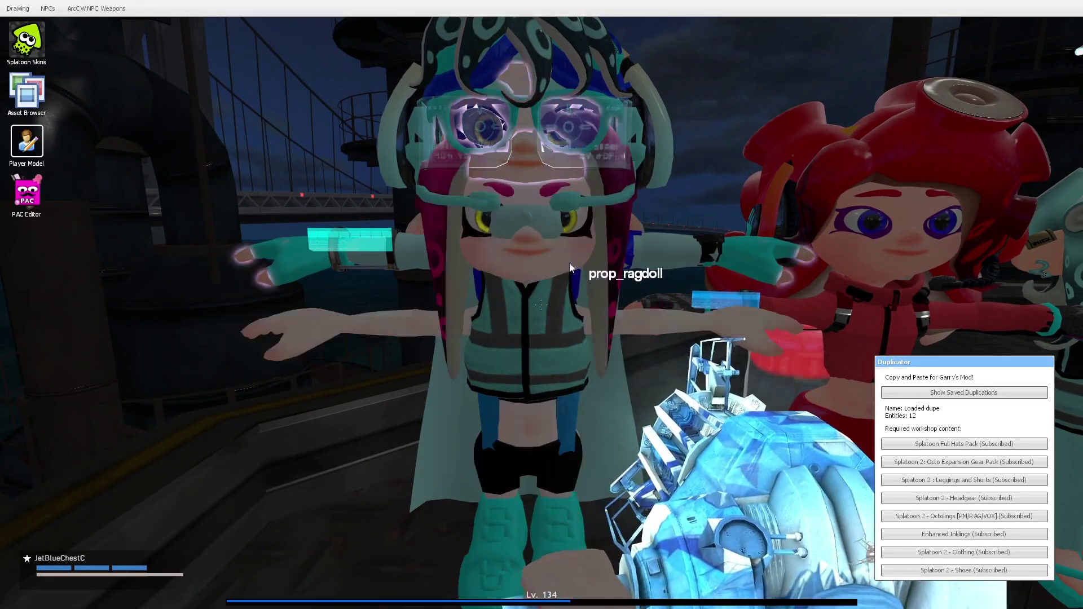
{"action": "key", "text": "s"}
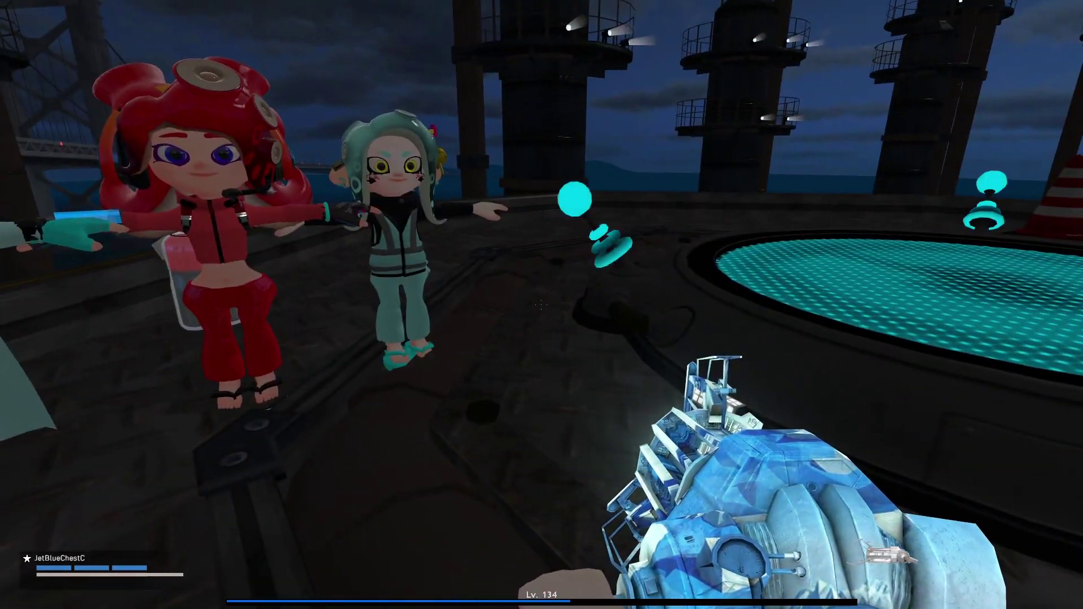
Circle the three ragdolls to view the scene from several sides.
{"action": "key", "text": "w"}
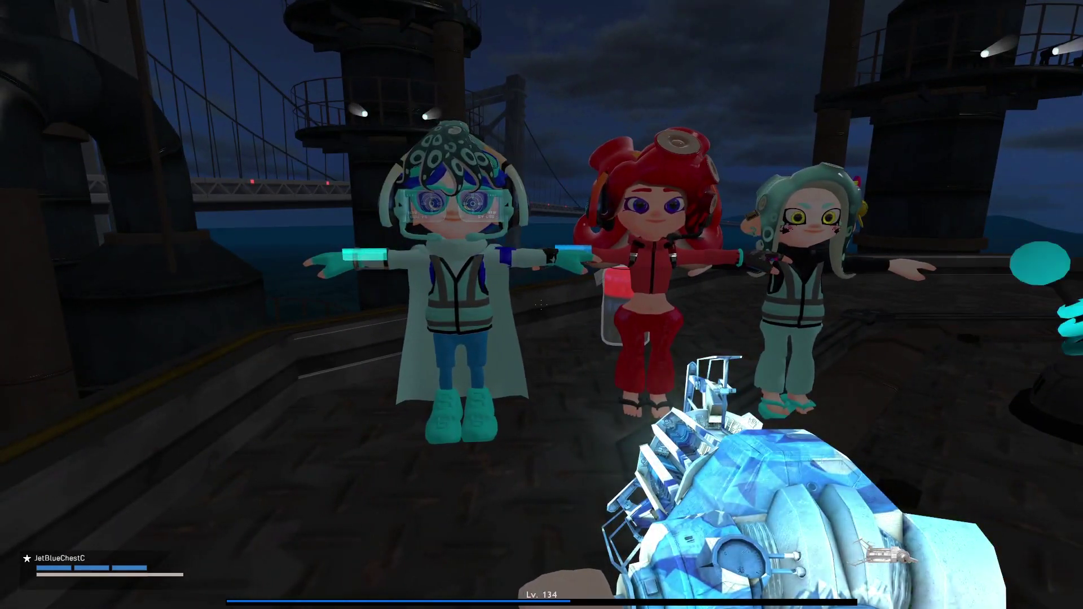
{"action": "key", "text": "w"}
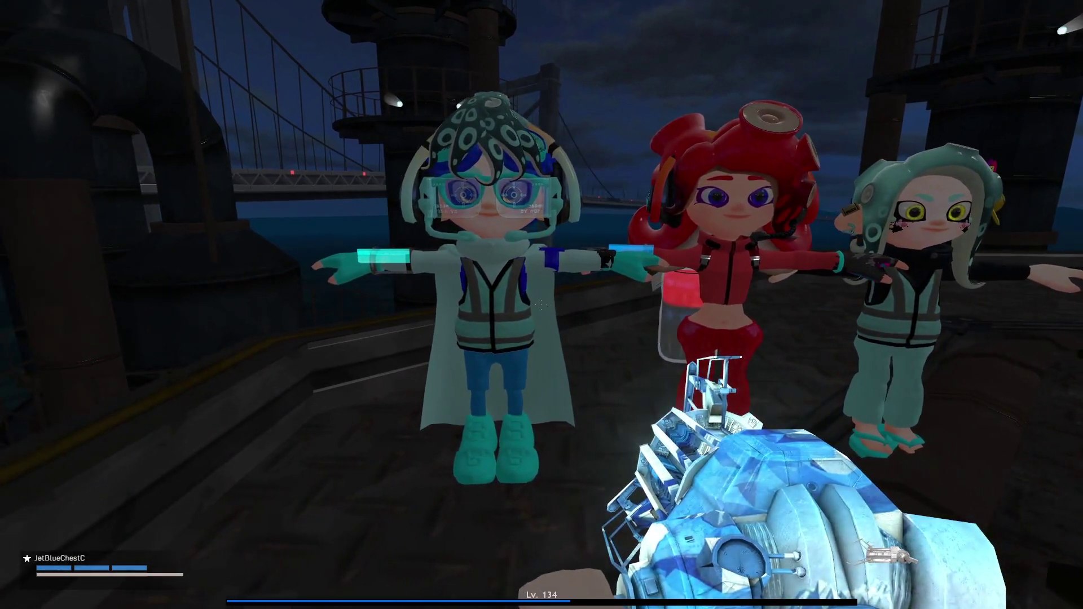
{"action": "key", "text": "a"}
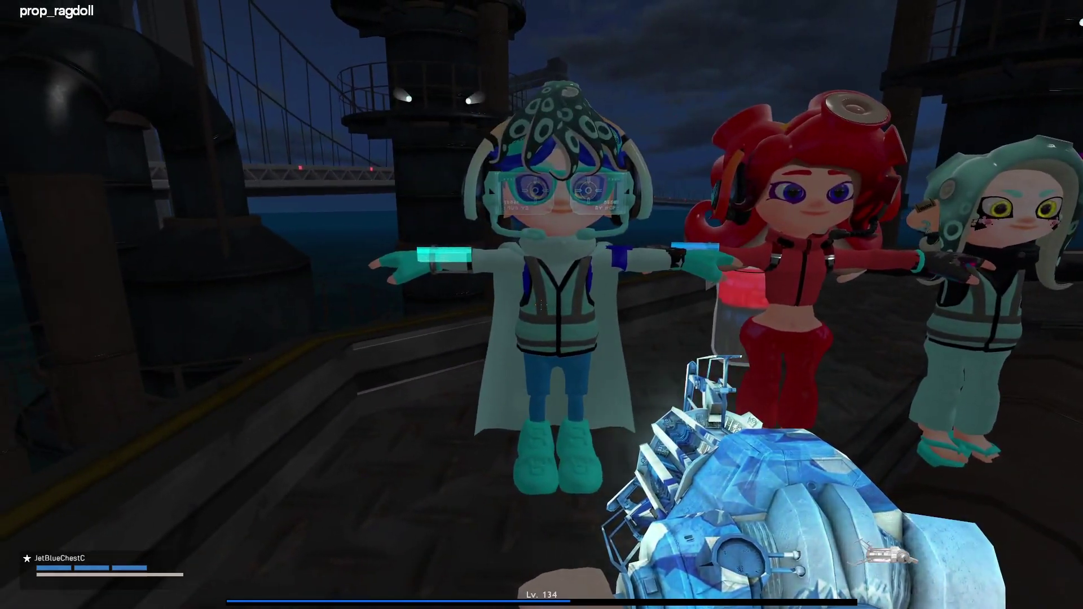
{"action": "key", "text": "s"}
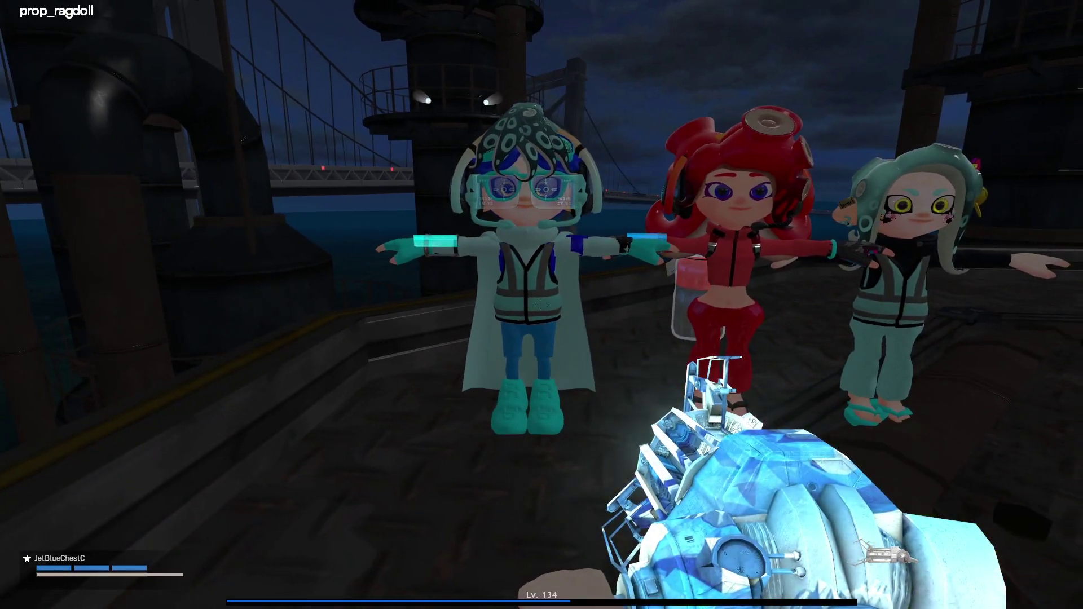
{"action": "key", "text": "q"}
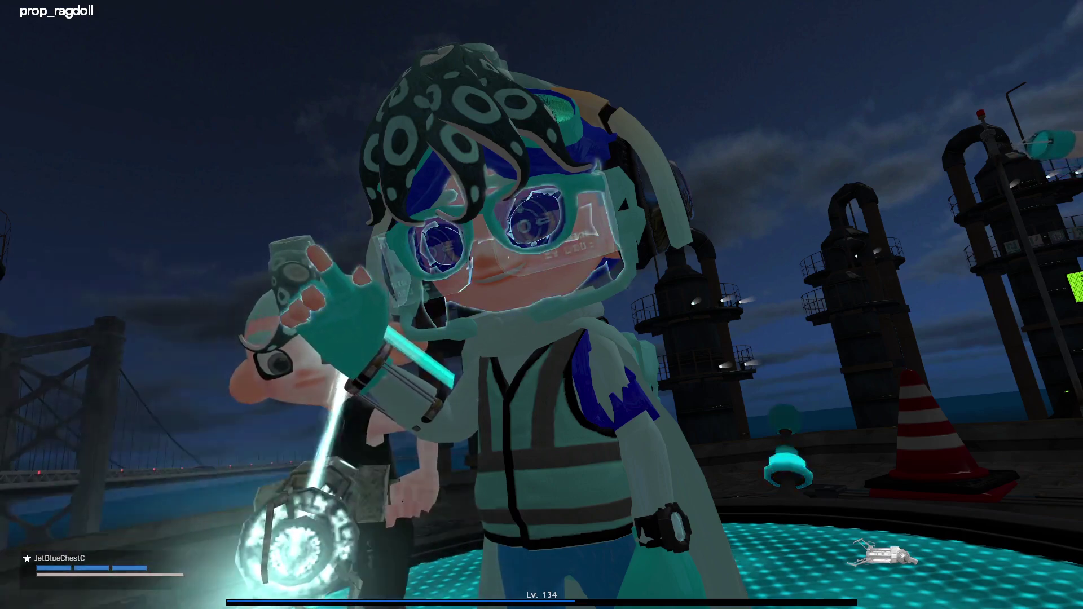
Use the physics gun to lift the boy's hand into a wave.
{"action": "left_click_drag", "start_coordinate": [542, 305], "coordinate": [542, 305]}
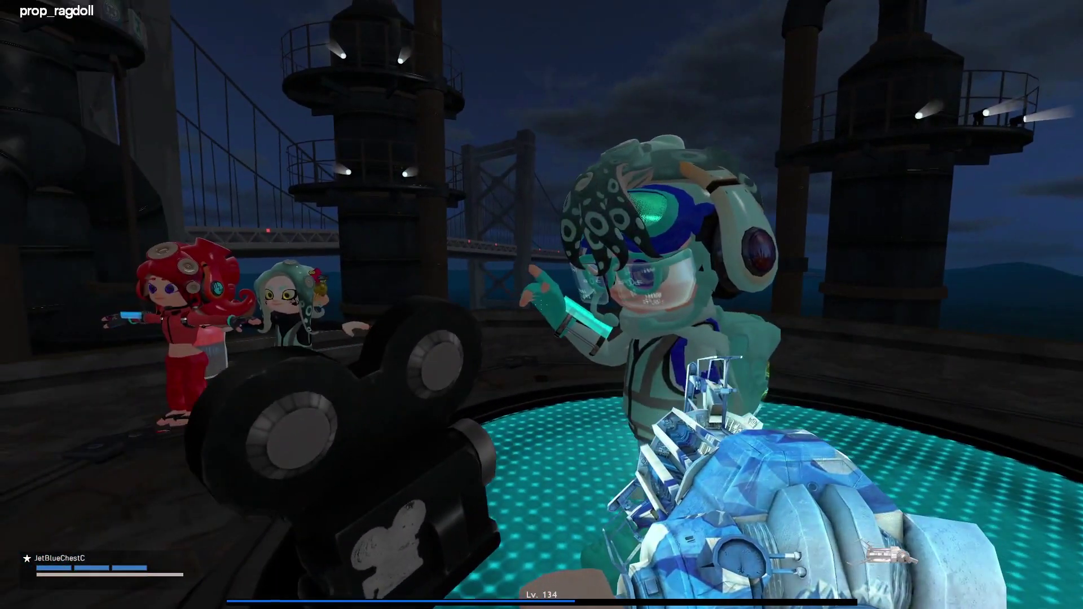
{"action": "left_click", "coordinate": [542, 304]}
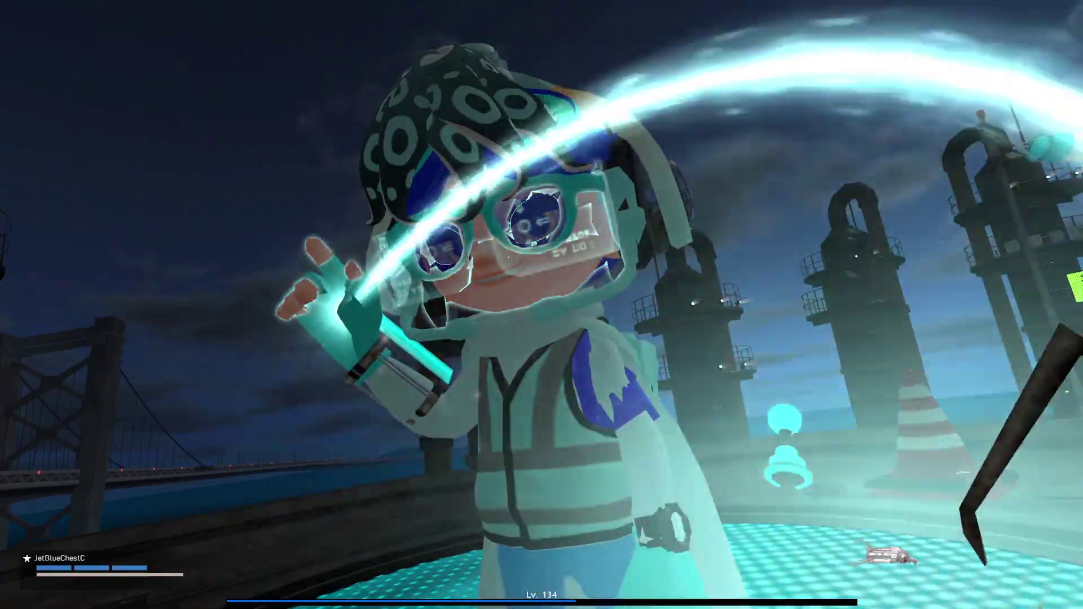
{"action": "left_click_drag", "start_coordinate": [541, 304], "coordinate": [542, 304]}
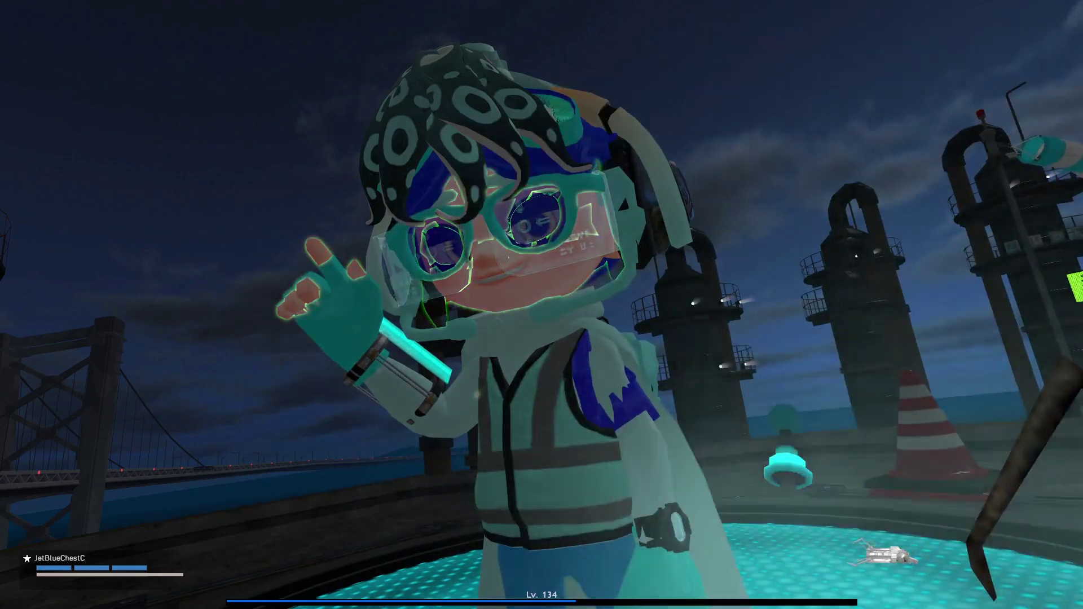
Select the Ragdoll Mover tool and rotate one of the boy's bones.
{"action": "key", "text": "q"}
{"action": "left_click", "coordinate": [798, 316]}
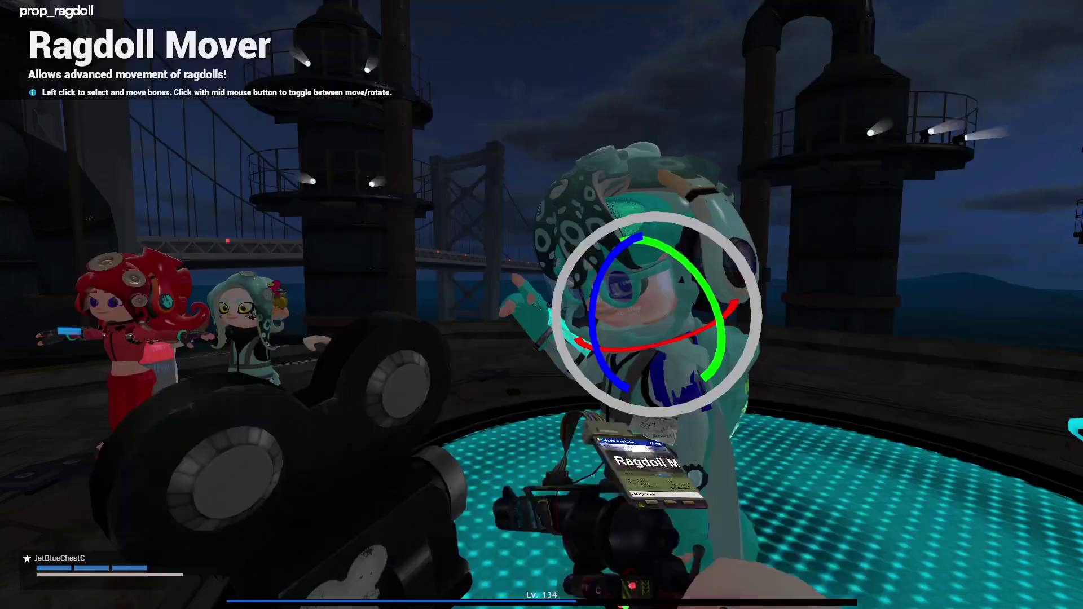
{"action": "left_click_drag", "start_coordinate": [542, 305], "coordinate": [542, 305]}
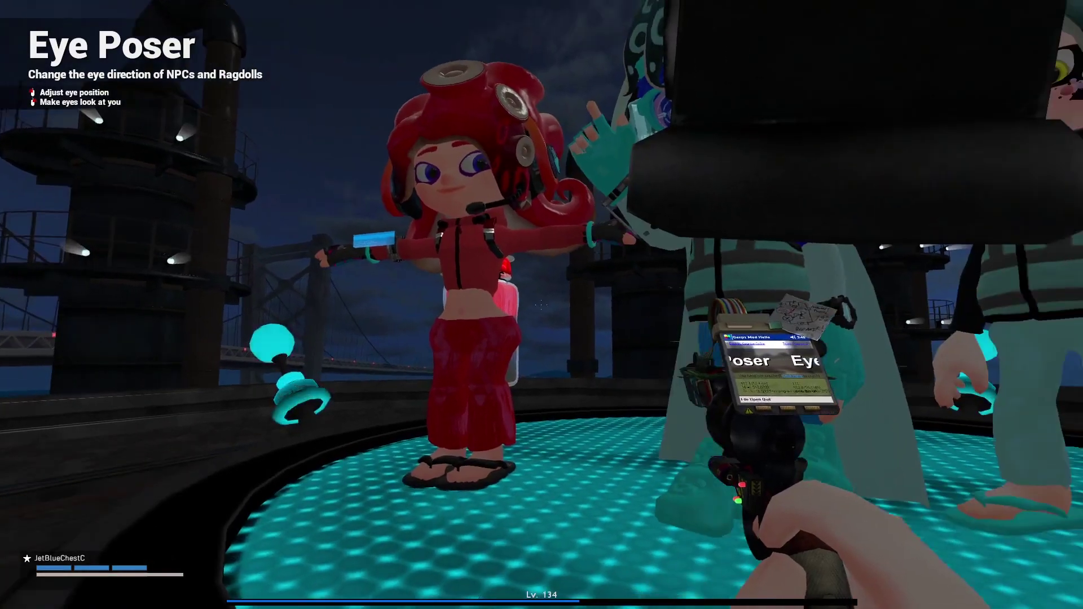
Aim the red-haired girl's eyes, then raise her Smirk and Happy-Teeth sliders with Face Poser.
{"action": "left_click", "coordinate": [542, 305]}
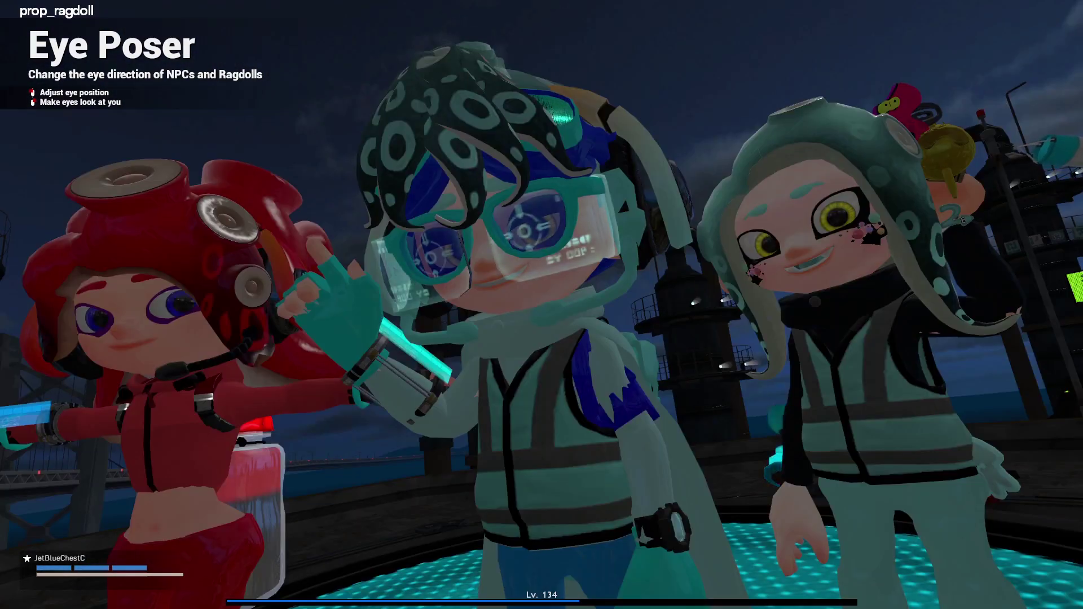
{"action": "key", "text": "q"}
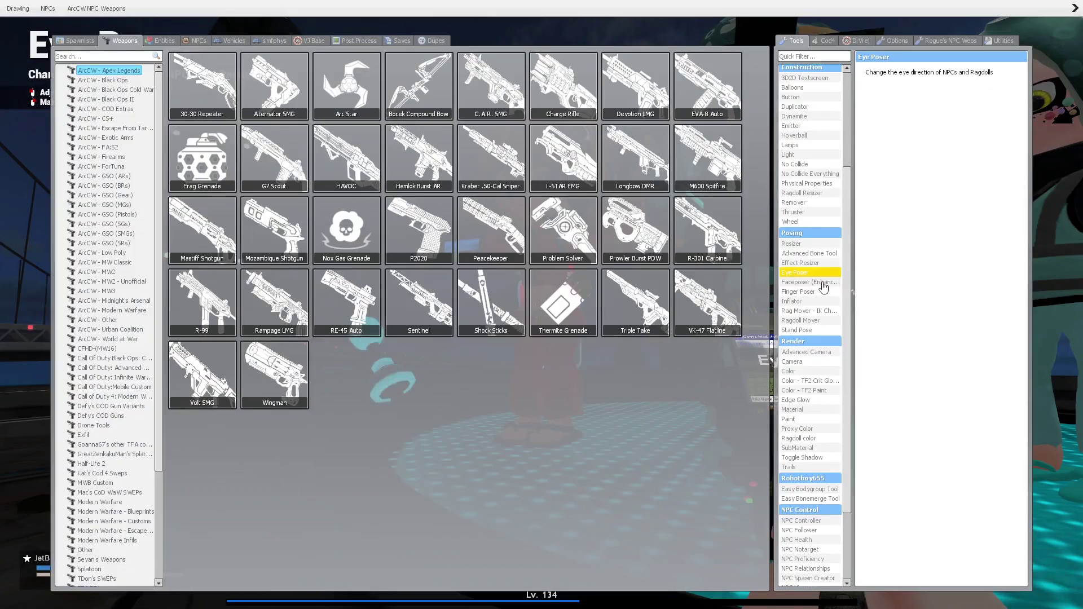
{"action": "left_click", "coordinate": [823, 289]}
{"action": "right_click", "coordinate": [541, 305]}
{"action": "key", "text": "c"}
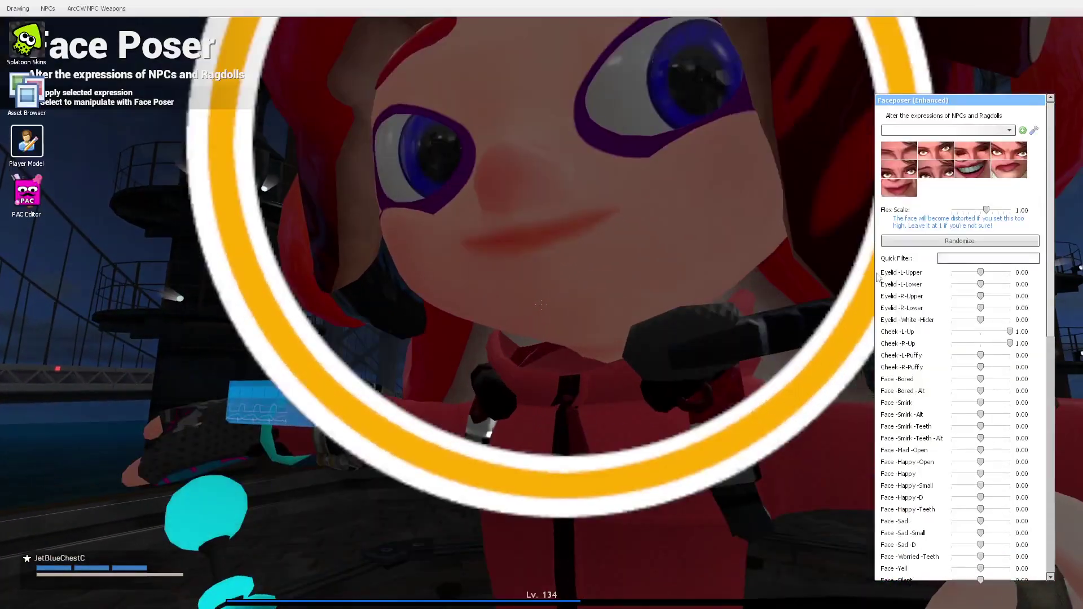
{"action": "scroll", "coordinate": [990, 467], "scroll_direction": "down", "scroll_amount": 2}
{"action": "scroll", "coordinate": [990, 467], "scroll_direction": "down", "scroll_amount": 3}
{"action": "scroll", "coordinate": [989, 467], "scroll_direction": "down", "scroll_amount": 1}
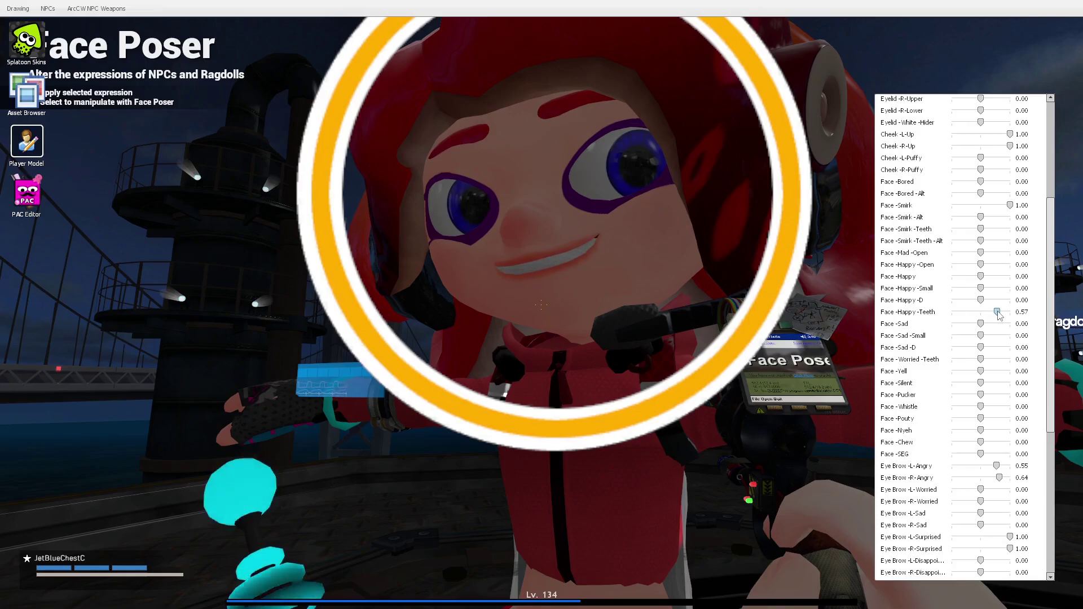
{"action": "key", "text": "c"}
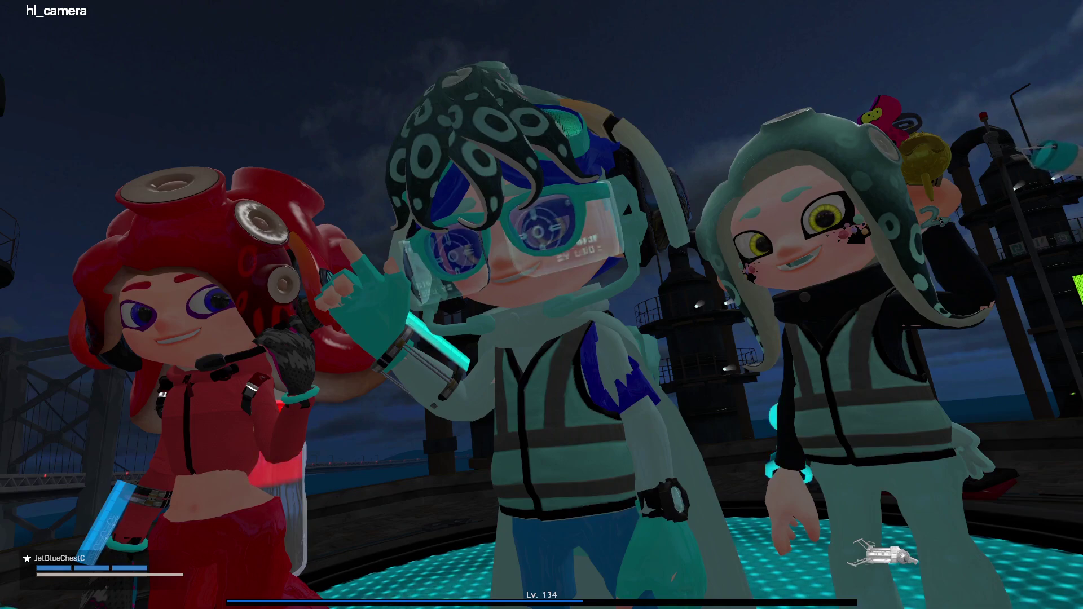
{"action": "key", "text": "KP_0"}
{"action": "key", "text": "w"}
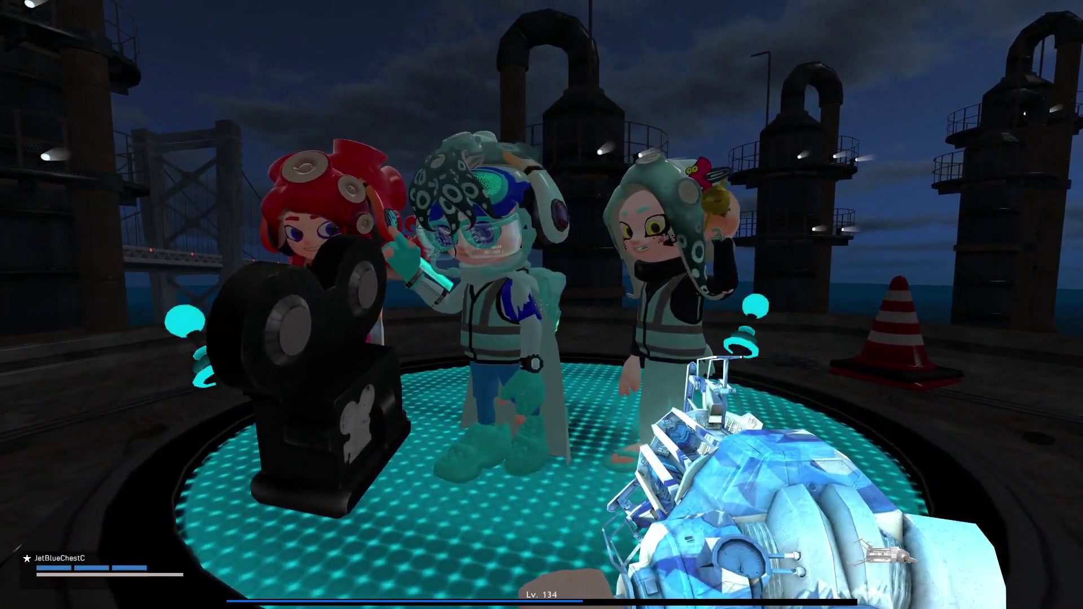
{"action": "key", "text": "KP_0"}
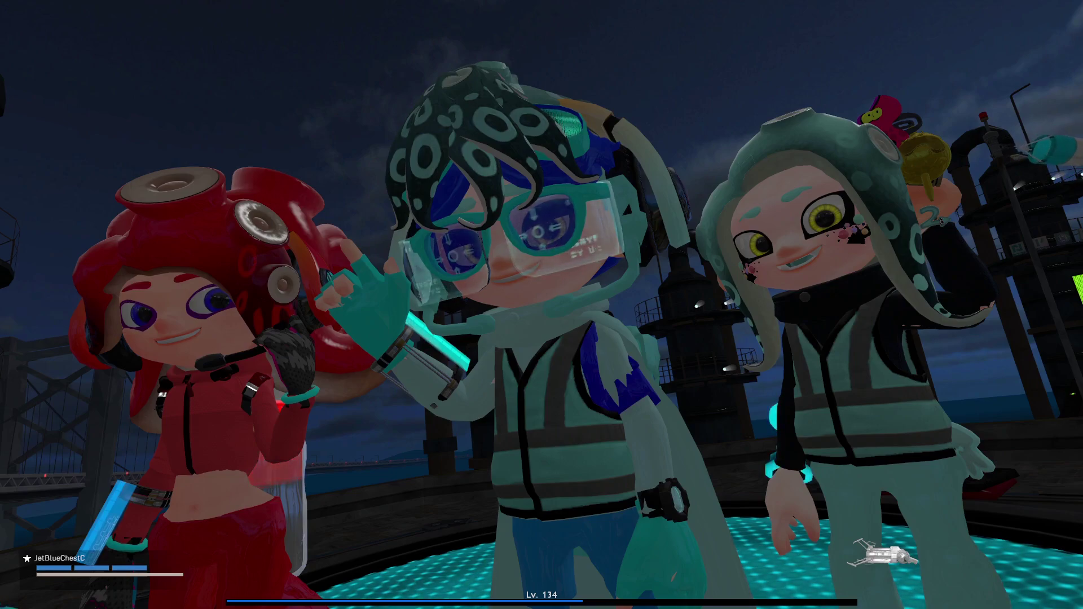
{"action": "key", "text": "KP_0"}
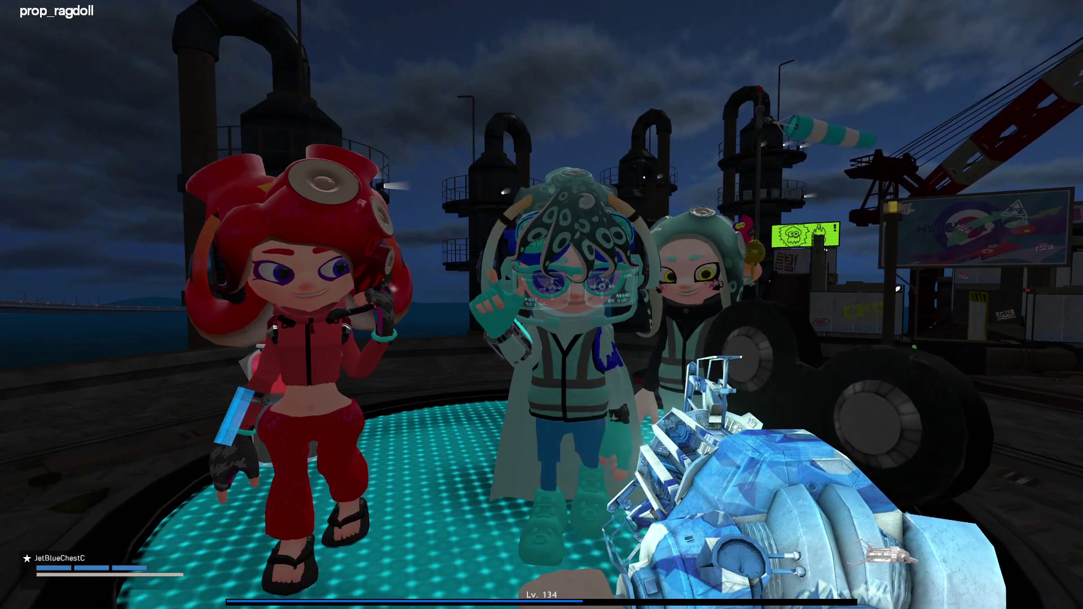
{"action": "key", "text": "KP_0"}
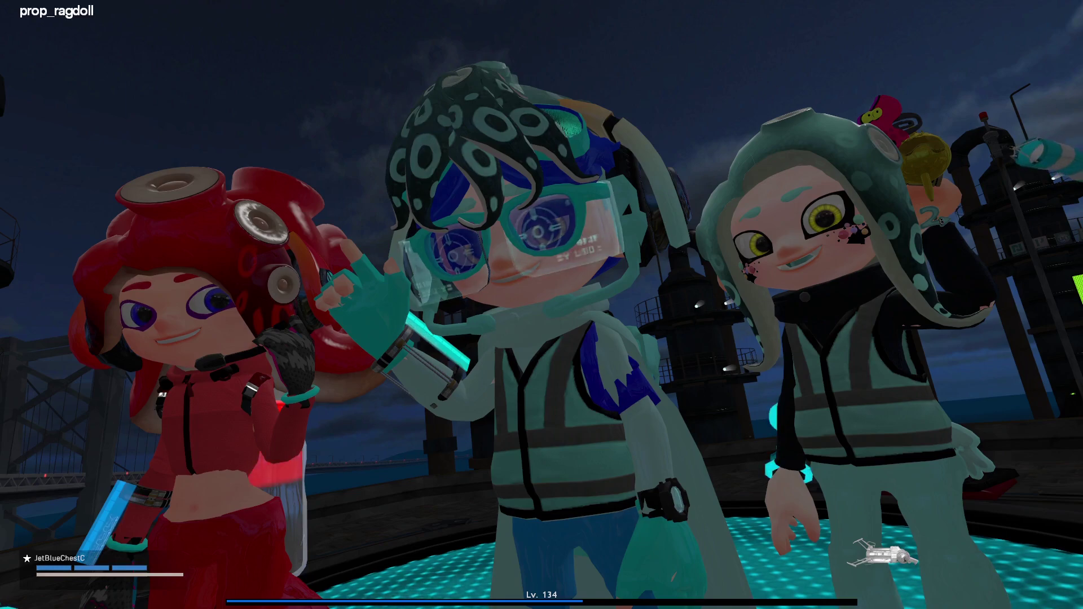
{"action": "key", "text": "KP_0"}
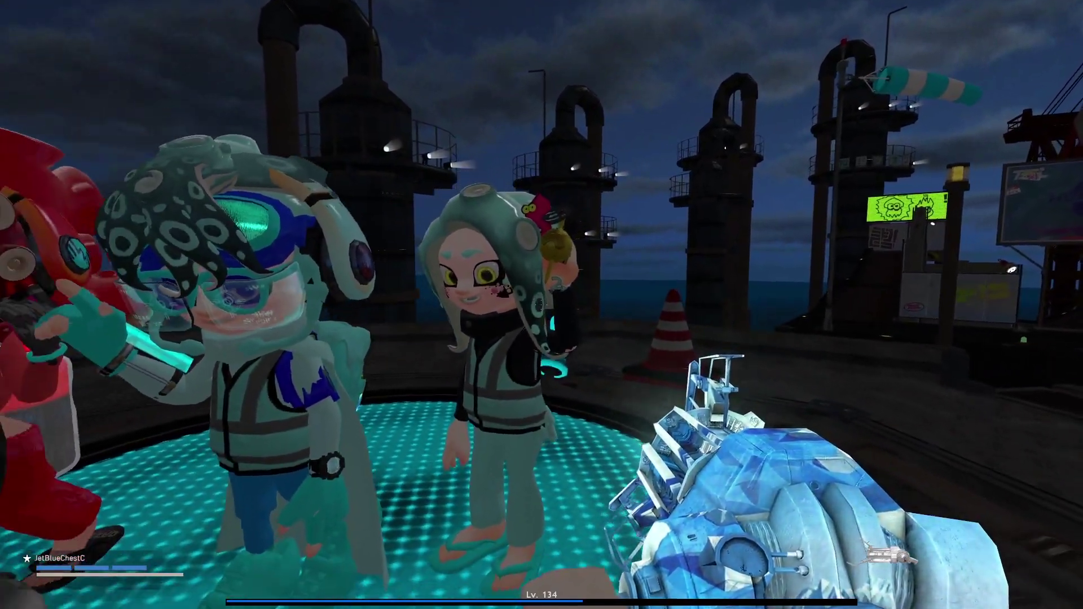
{"action": "key", "text": "KP_0"}
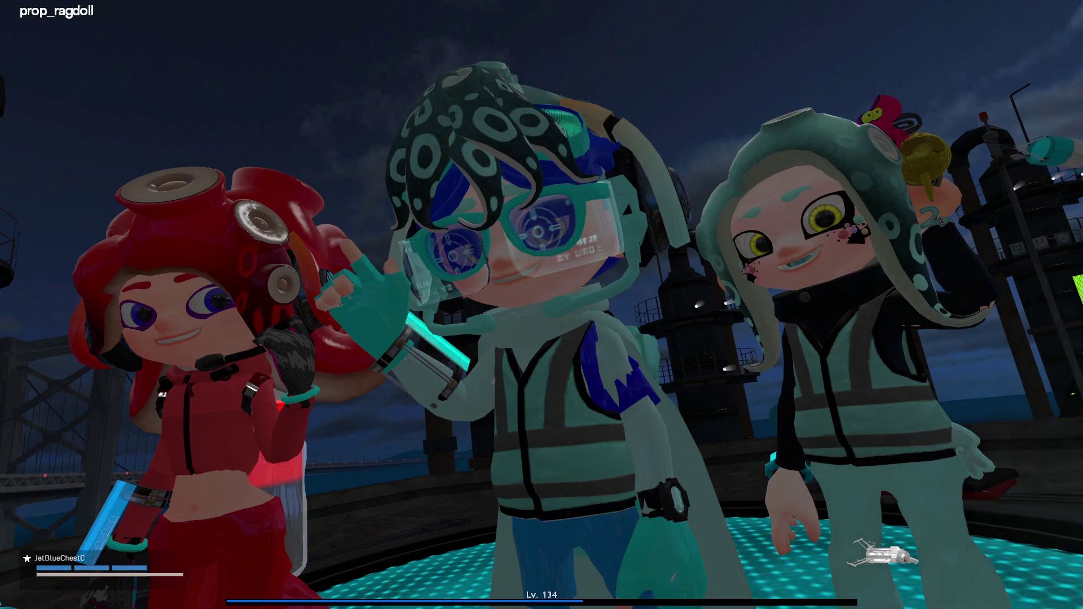
{"action": "key", "text": "KP_0"}
Select Ragdoll Mover, compare the red-haired girl's head in the close-up shot, and switch it to rotating.
{"action": "key", "text": "q"}
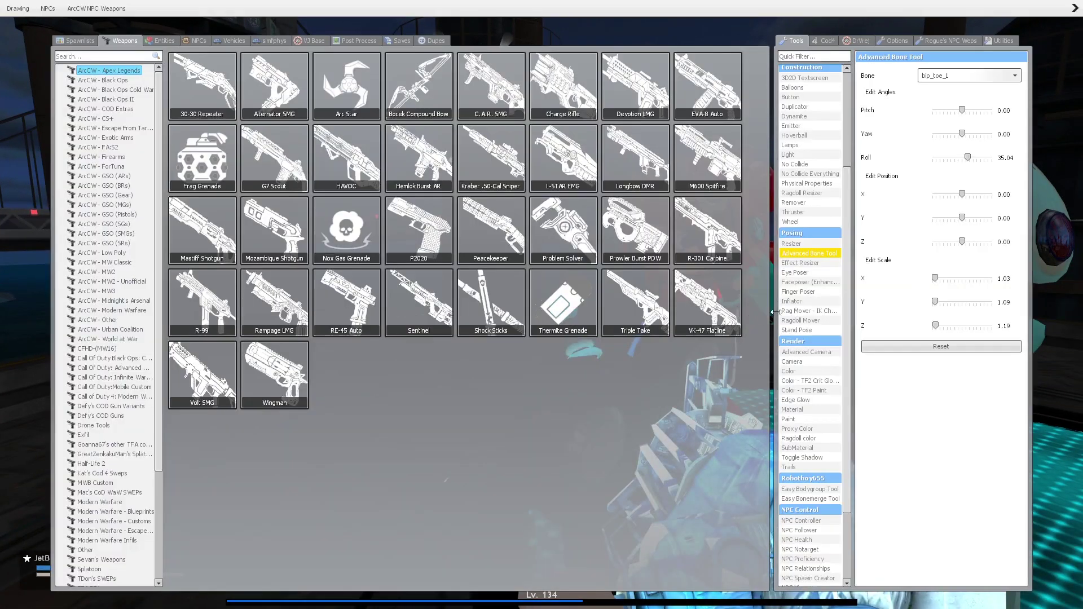
{"action": "left_click", "coordinate": [800, 320]}
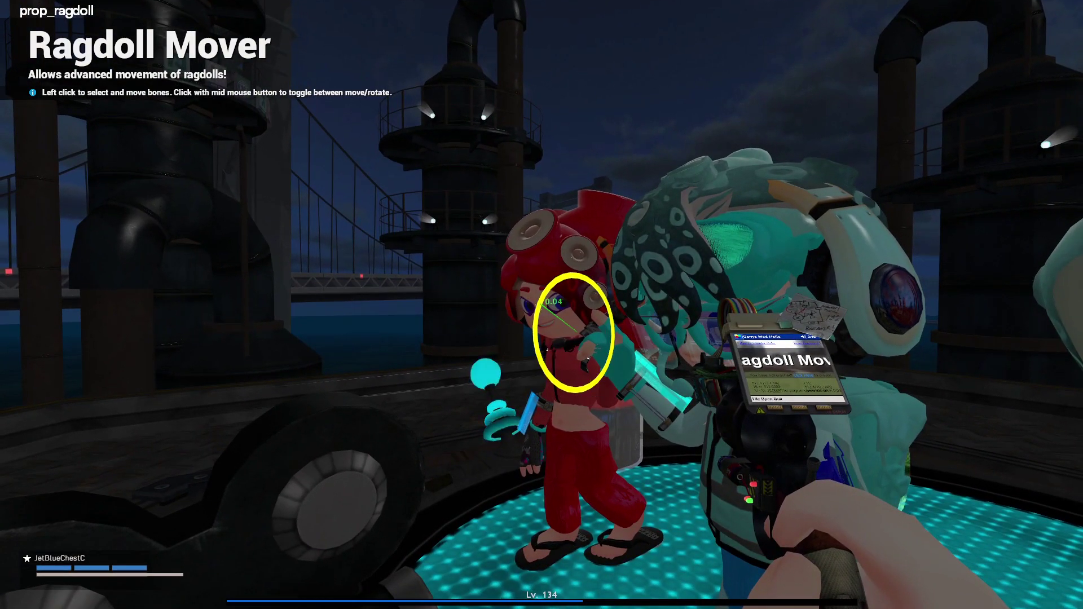
{"action": "key", "text": "KP_0"}
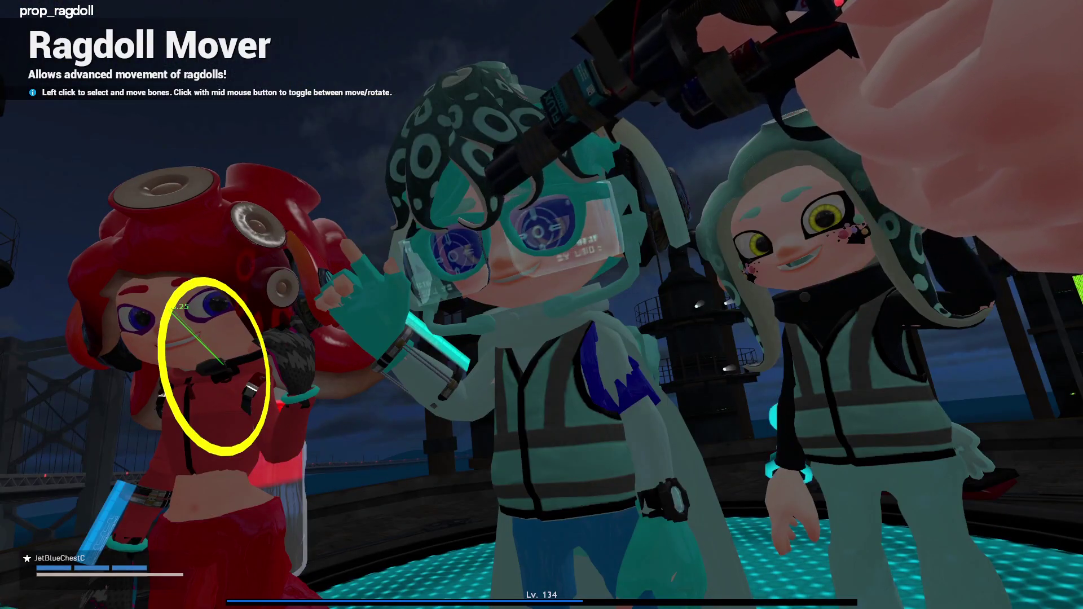
{"action": "key", "text": "KP_0"}
{"action": "key", "text": "KP_0"}
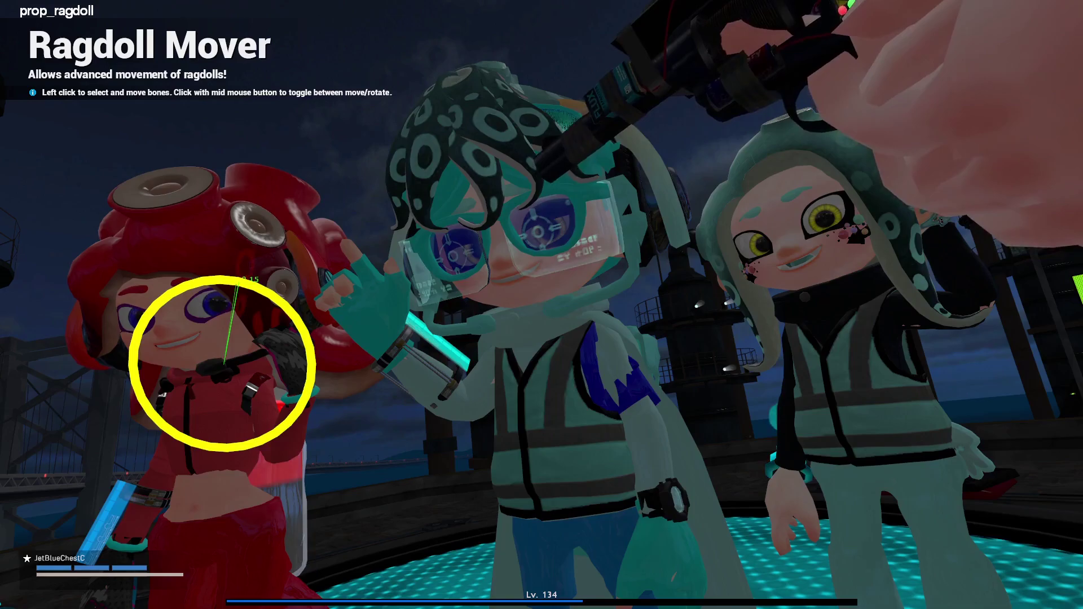
{"action": "key", "text": "KP_0"}
{"action": "key", "text": "KP_0"}
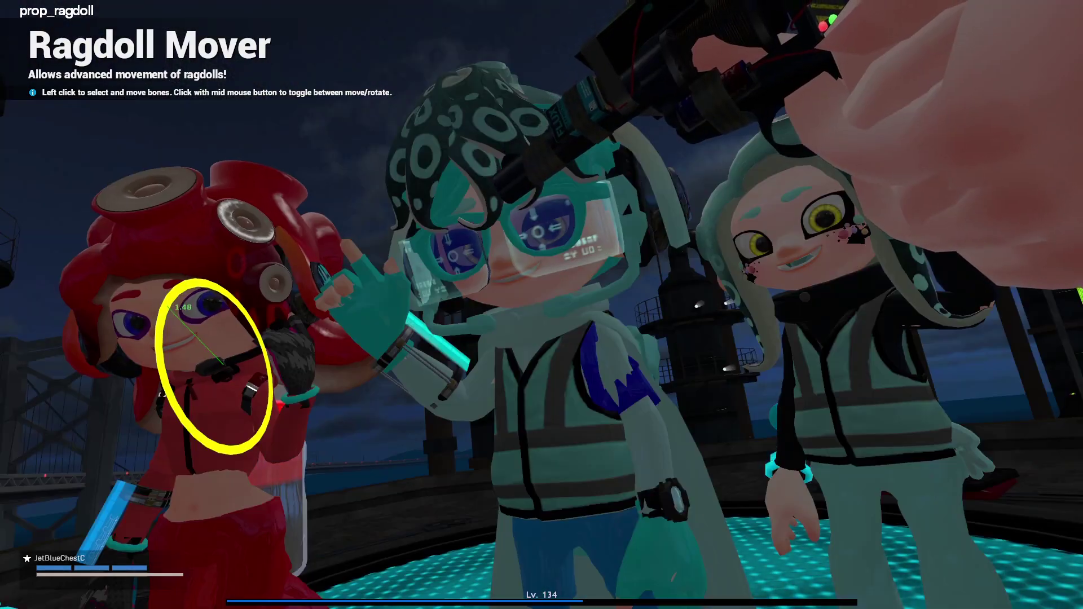
{"action": "middle_click", "coordinate": [542, 305]}
Look at the pose through the close-up camera, then return to first-person.
{"action": "key", "text": "KP_0"}
{"action": "key", "text": "6"}
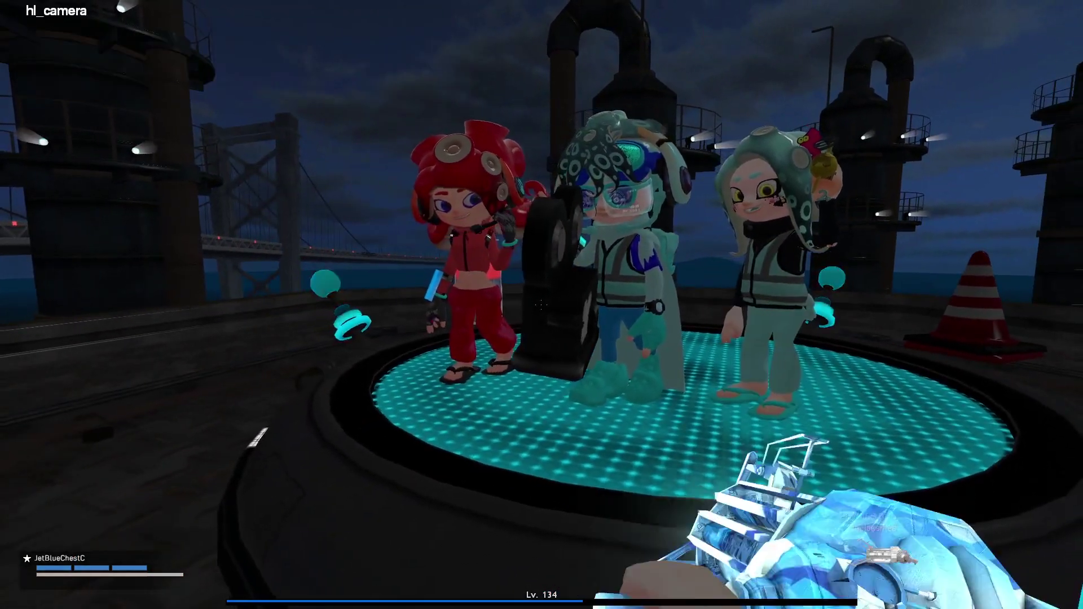
{"action": "key", "text": "1"}
{"action": "key", "text": "KP_0"}
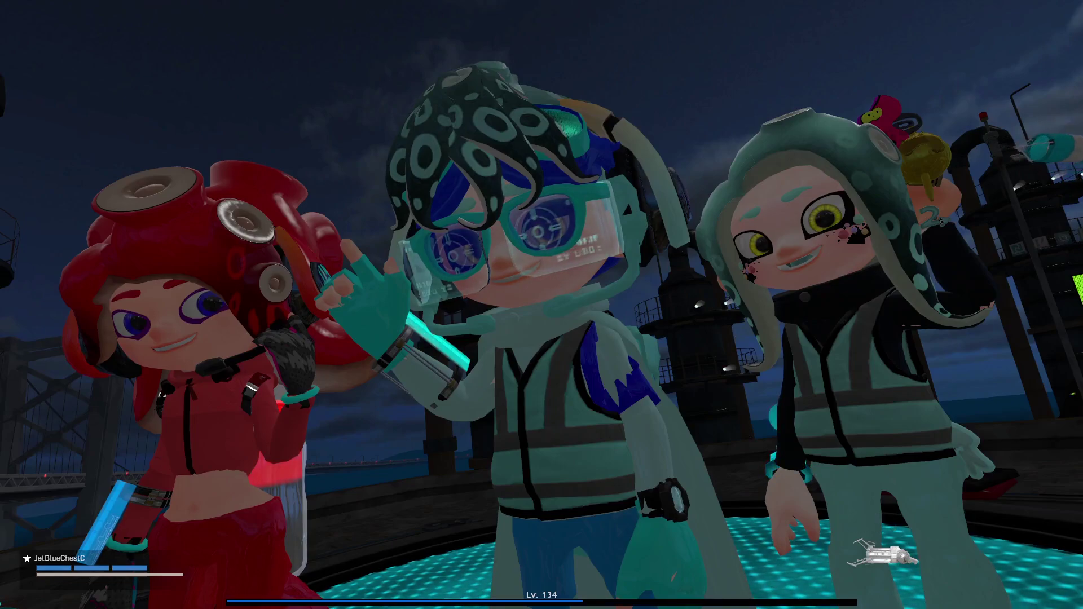
{"action": "key", "text": "KP_0"}
Step back from the platform and recheck the characters in the close-up camera.
{"action": "key", "text": "w"}
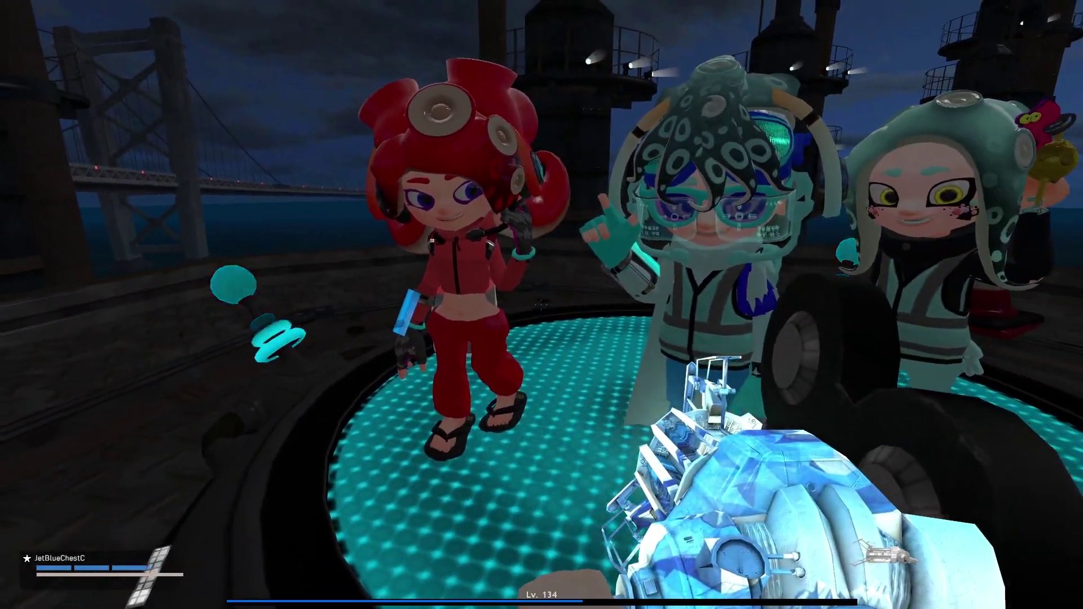
{"action": "key", "text": "s"}
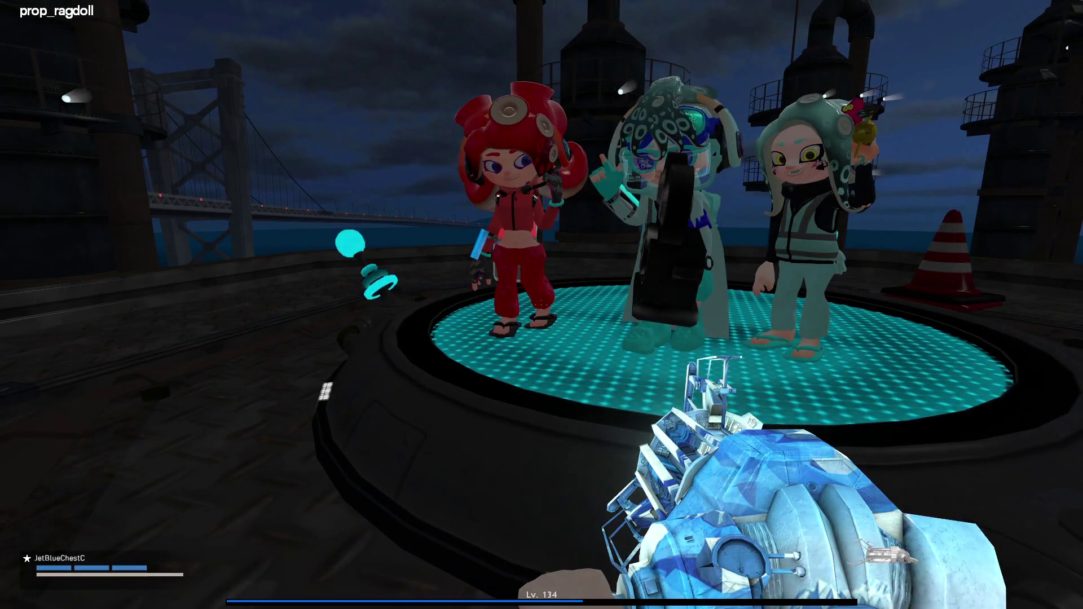
{"action": "key", "text": "KP_0"}
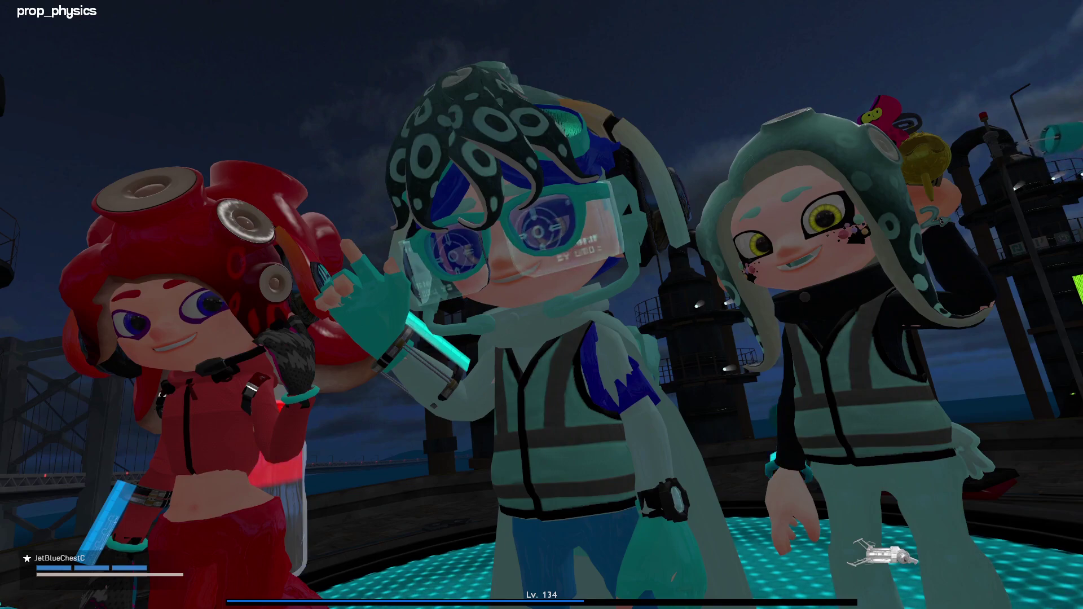
{"action": "key", "text": "KP_0"}
{"action": "key", "text": "w"}
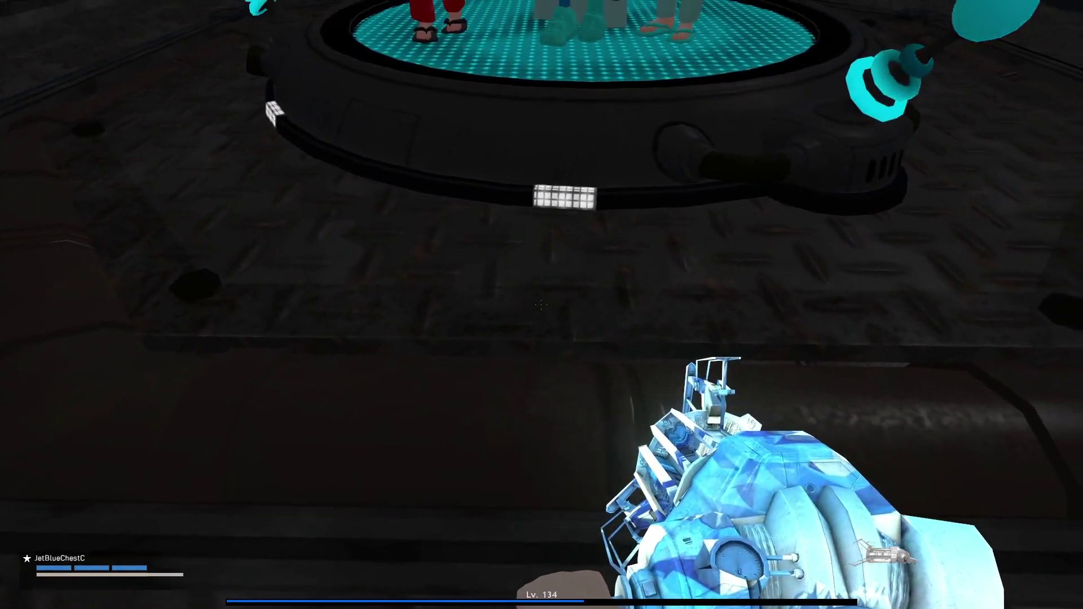
Spawn a Projected Light onto the platform from the Entities Render category.
{"action": "key", "text": "q"}
{"action": "left_click", "coordinate": [161, 40]}
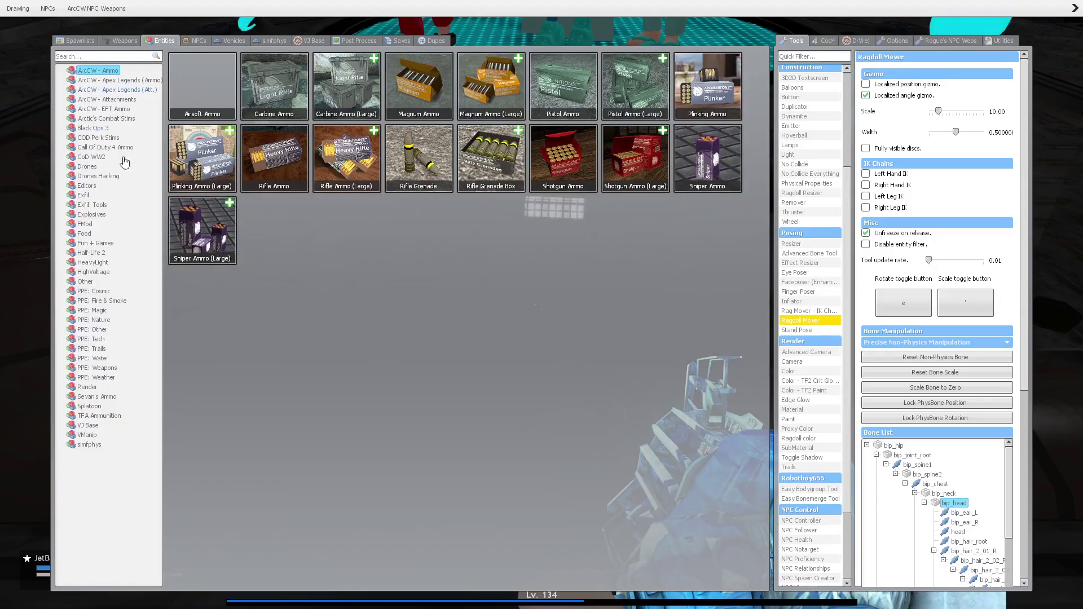
{"action": "left_click", "coordinate": [95, 291]}
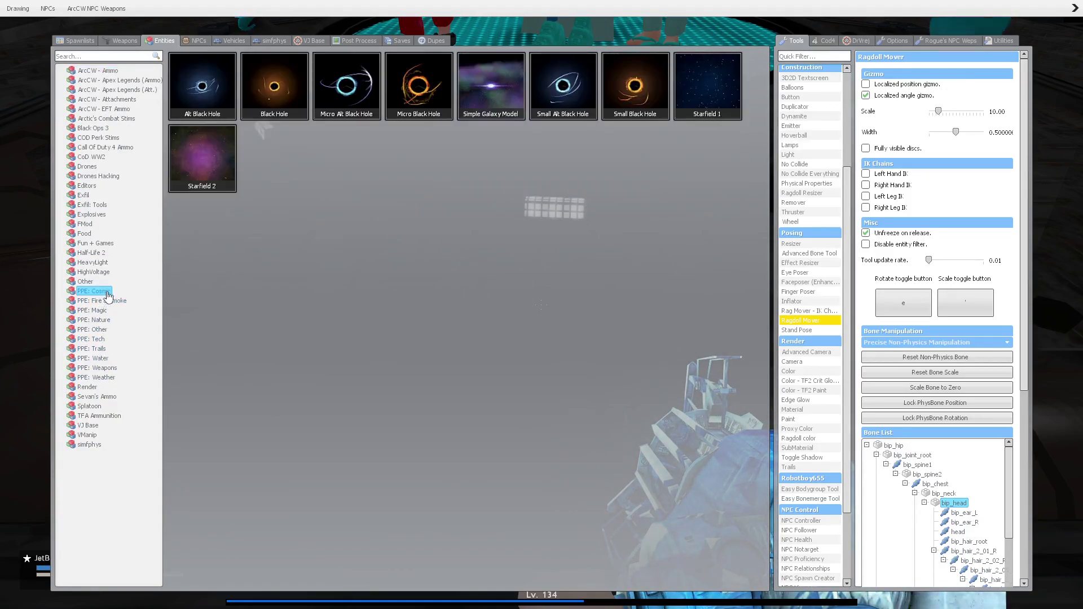
{"action": "left_click", "coordinate": [89, 387]}
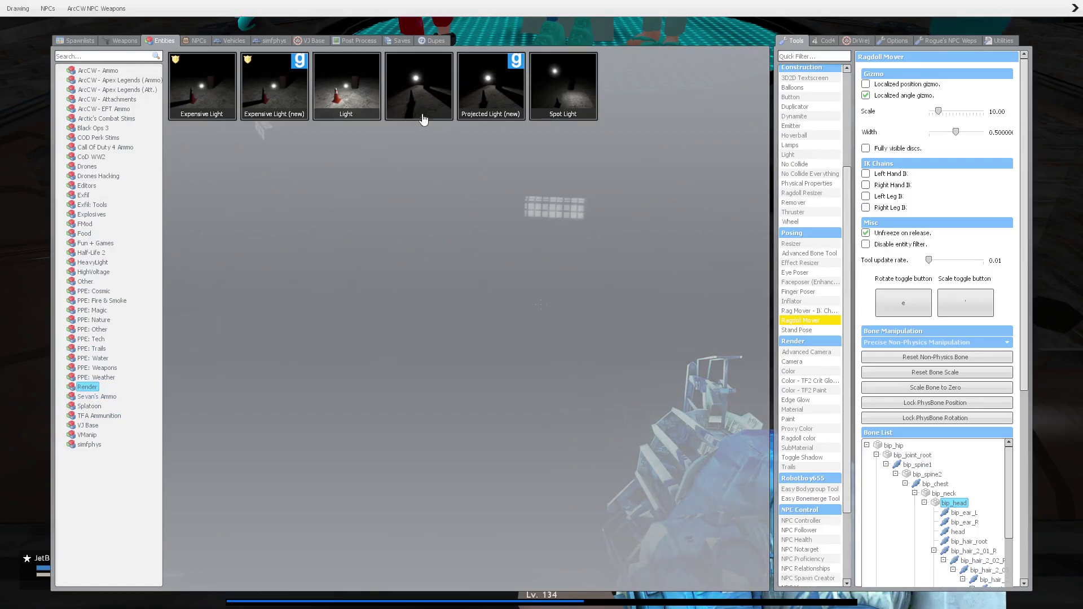
{"action": "left_click", "coordinate": [440, 102]}
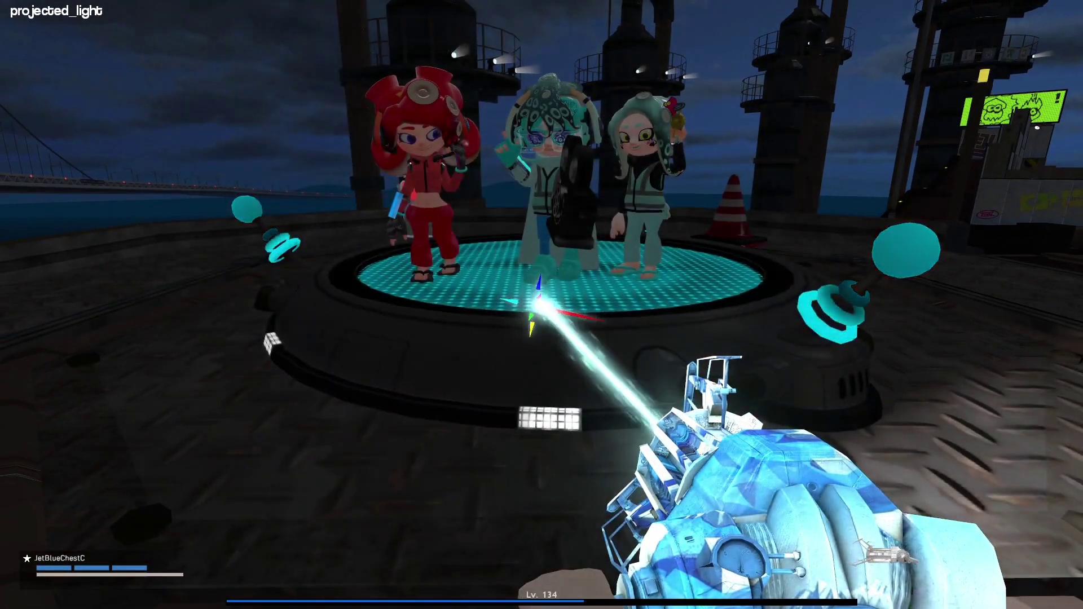
Back away, check the lit characters in the close-up shot, and walk back onto the platform.
{"action": "key", "text": "s"}
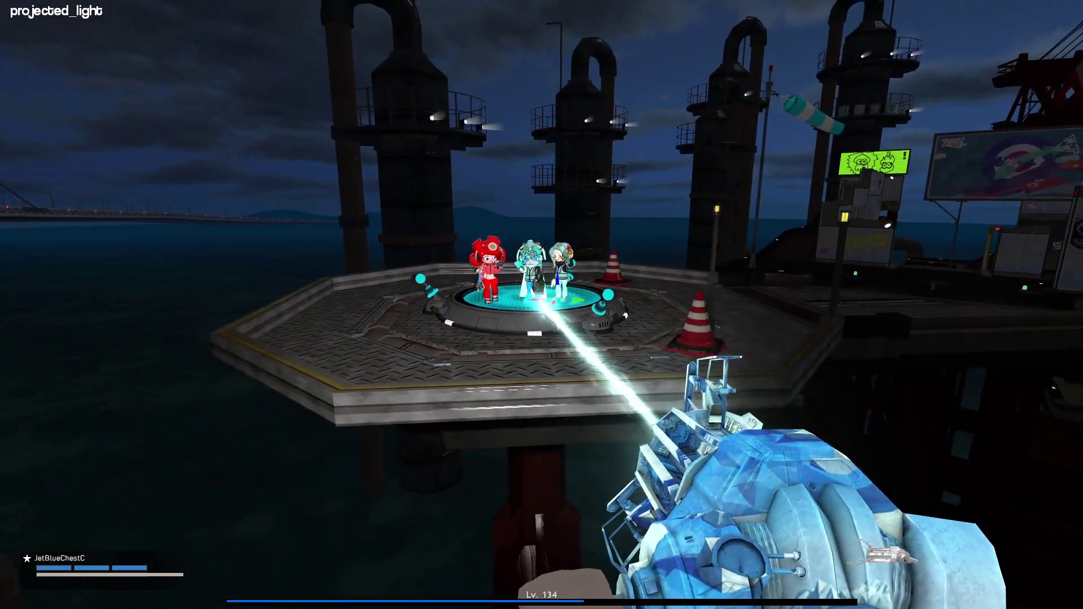
{"action": "key", "text": "z"}
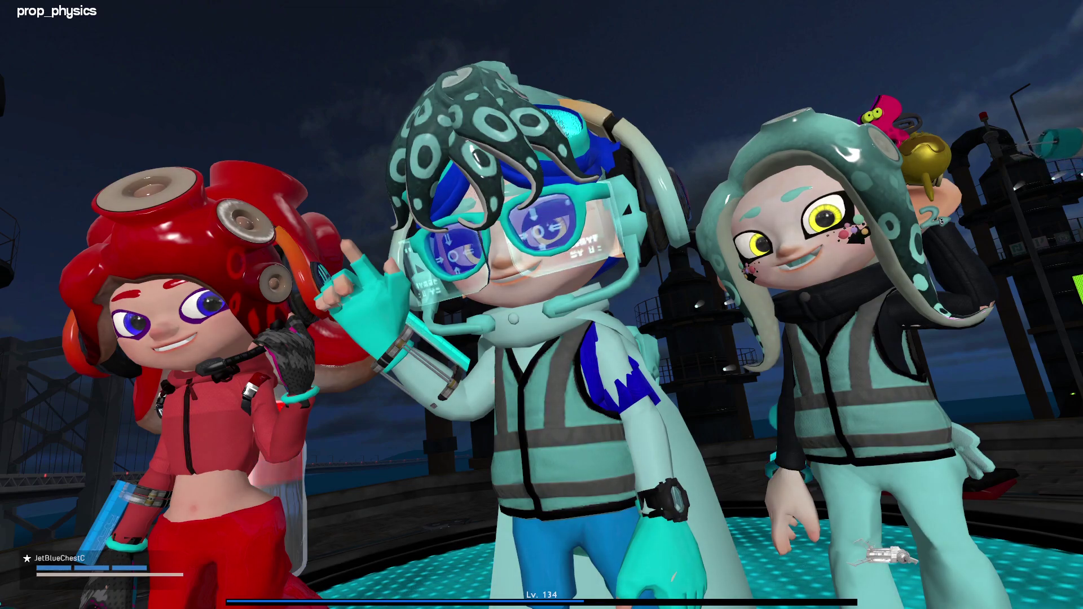
{"action": "key", "text": "KP_1"}
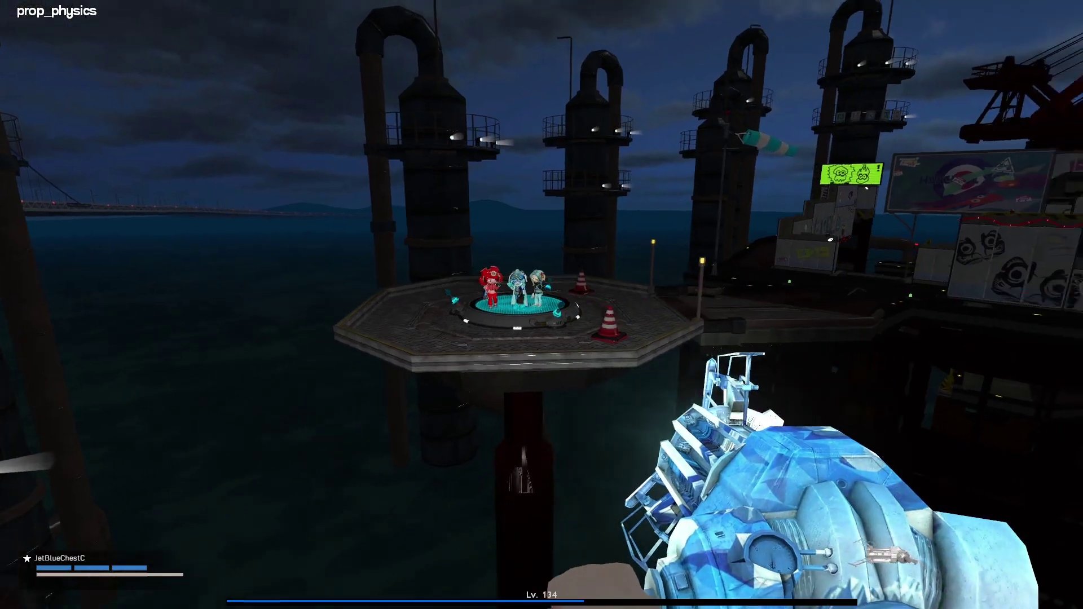
{"action": "key", "text": "w"}
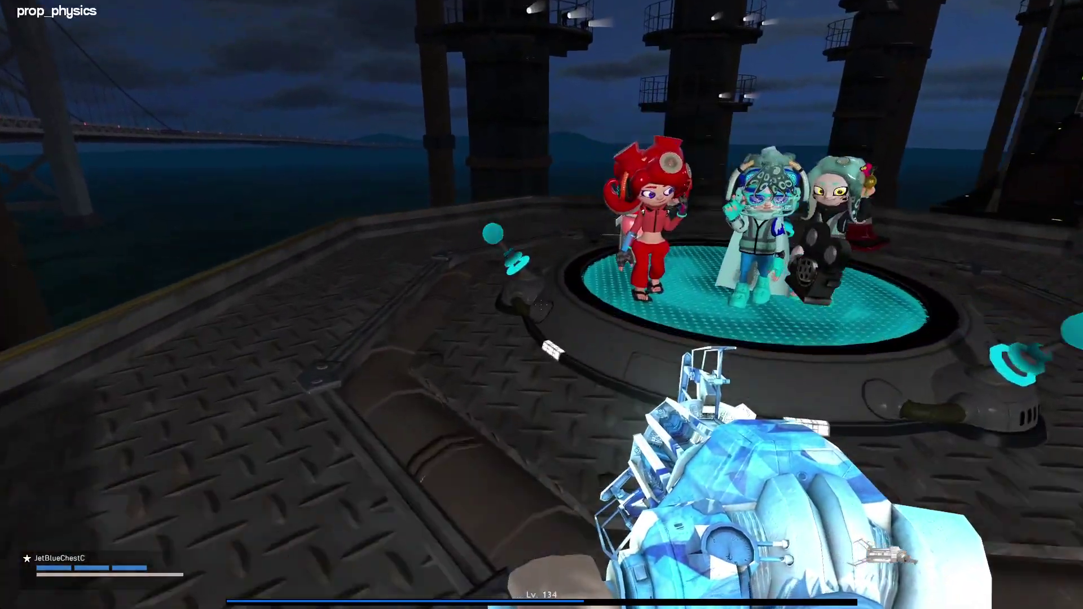
Spawn the Simple Galaxy Model from the Entities > PPE: Cosmic category.
{"action": "key", "text": "q"}
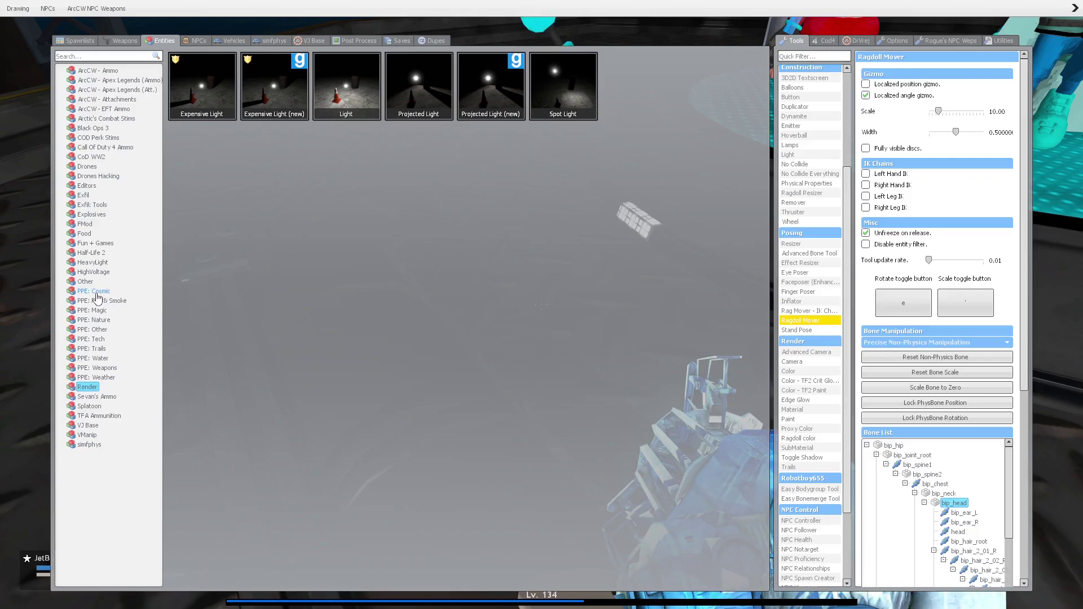
{"action": "left_click", "coordinate": [94, 291]}
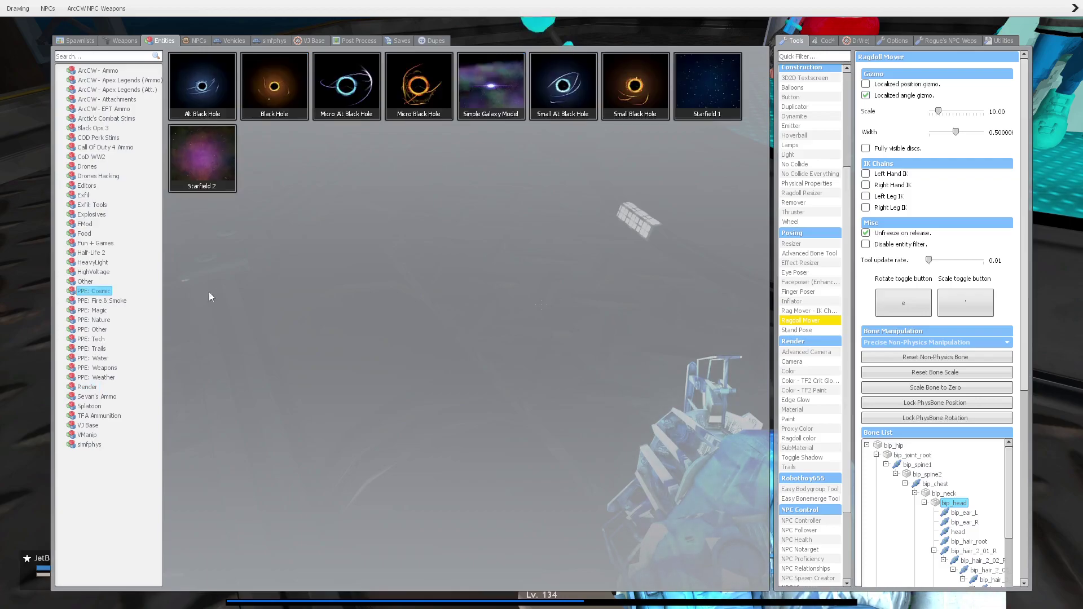
{"action": "left_click", "coordinate": [505, 119]}
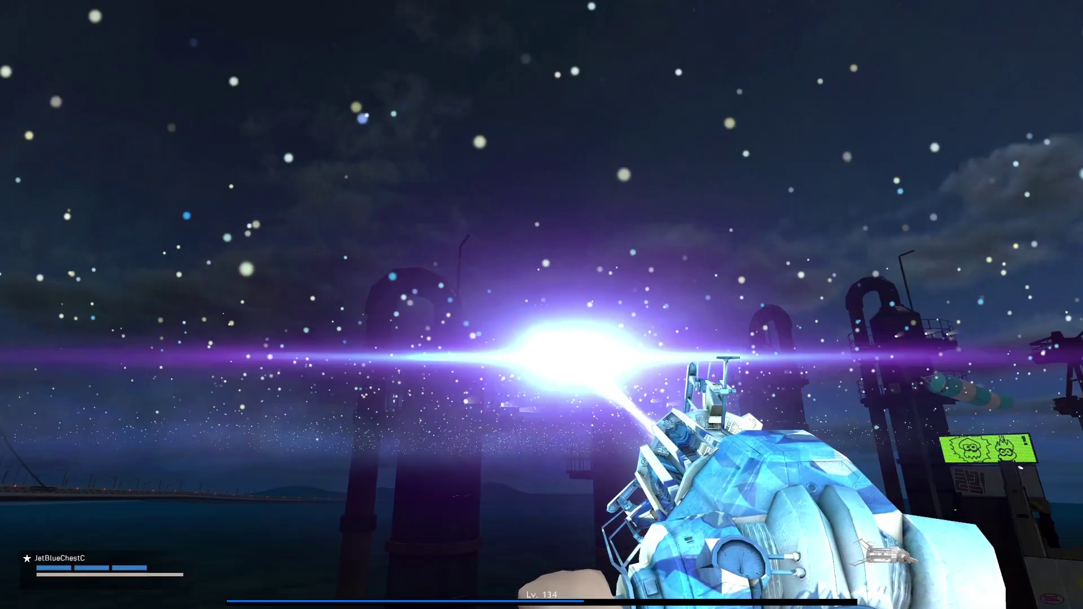
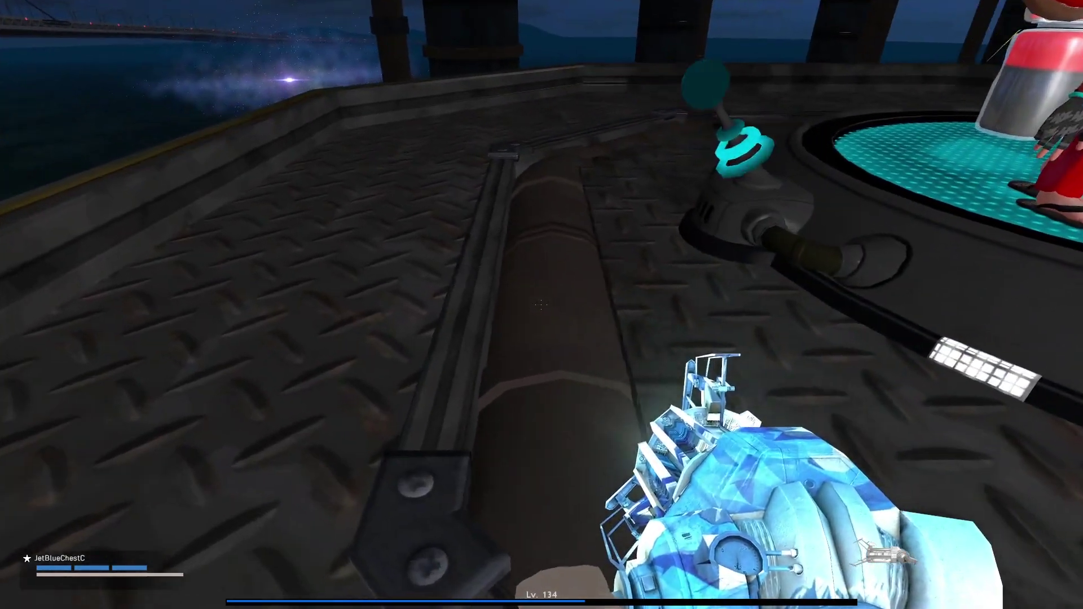
Place a glowing effect on the deck, then spawn a Projected Light and lift it above the platform.
{"action": "key", "text": "q"}
{"action": "left_click", "coordinate": [483, 84]}
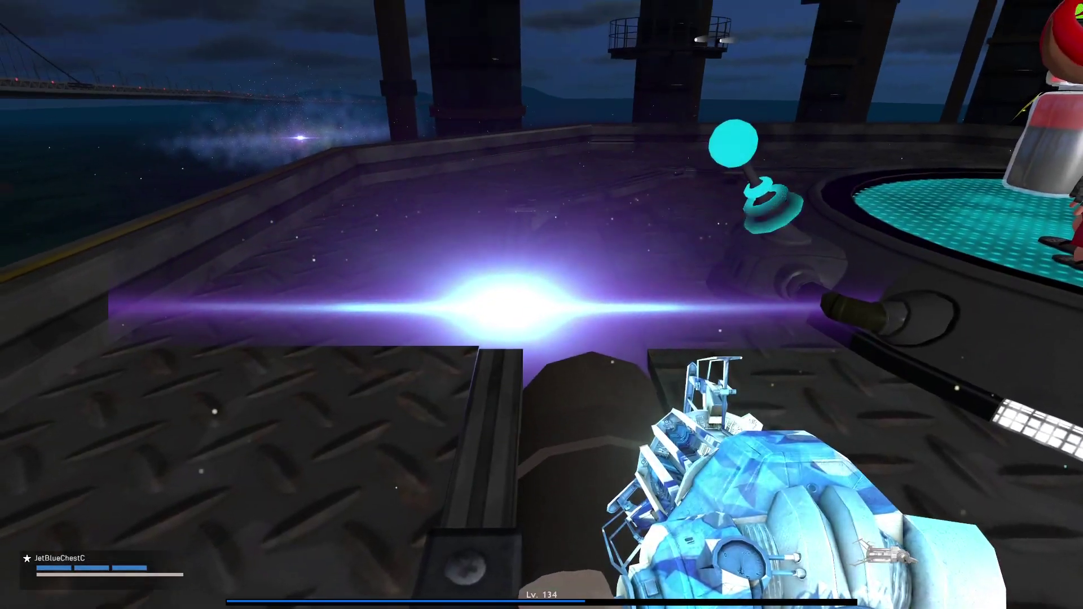
{"action": "key", "text": "q"}
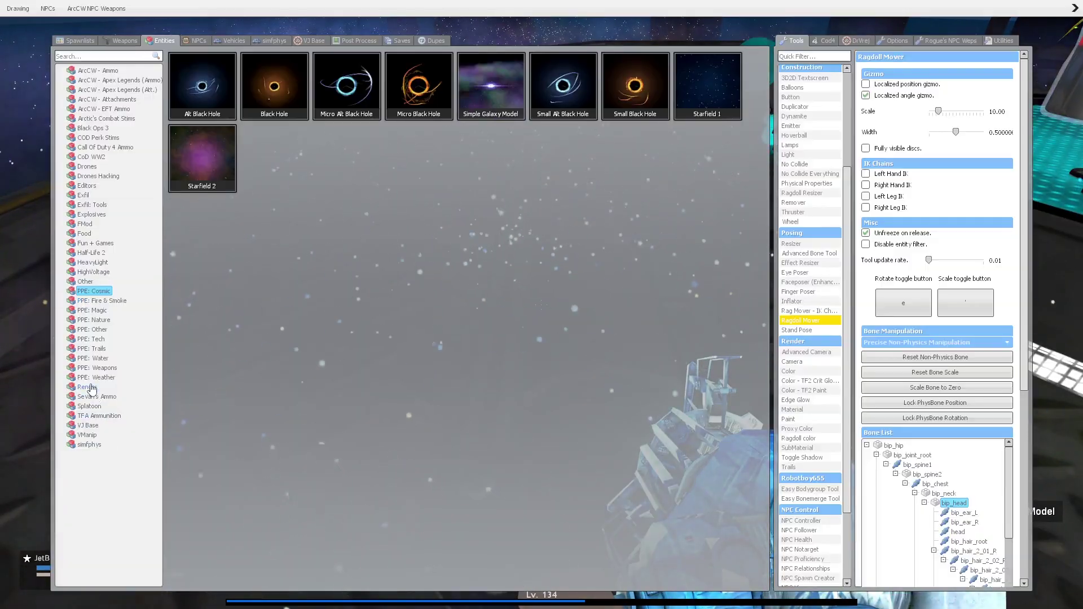
{"action": "left_click", "coordinate": [93, 378]}
{"action": "left_click", "coordinate": [88, 387]}
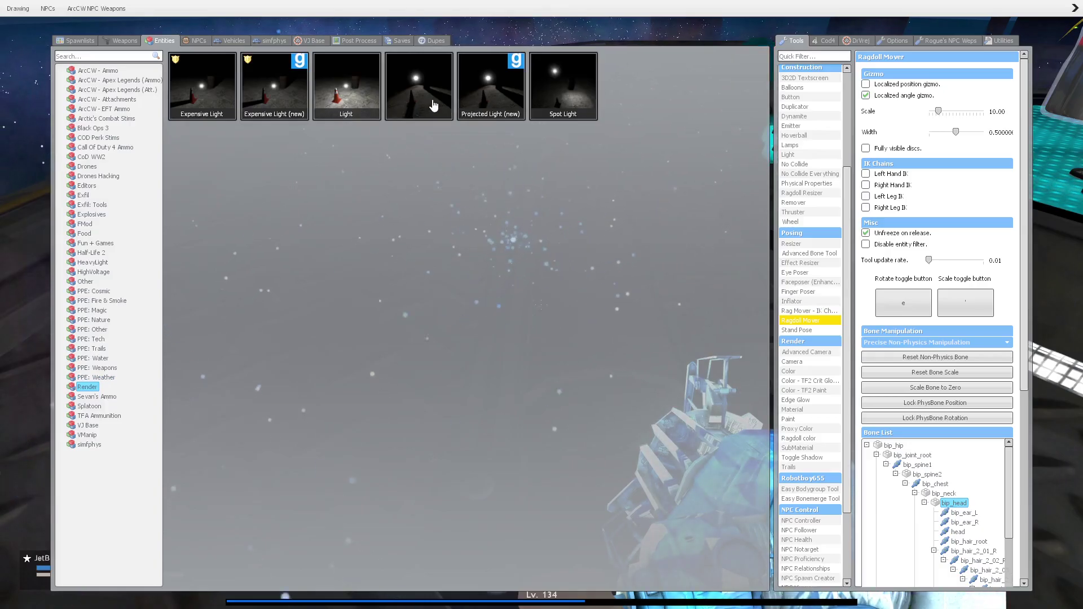
{"action": "left_click", "coordinate": [432, 105]}
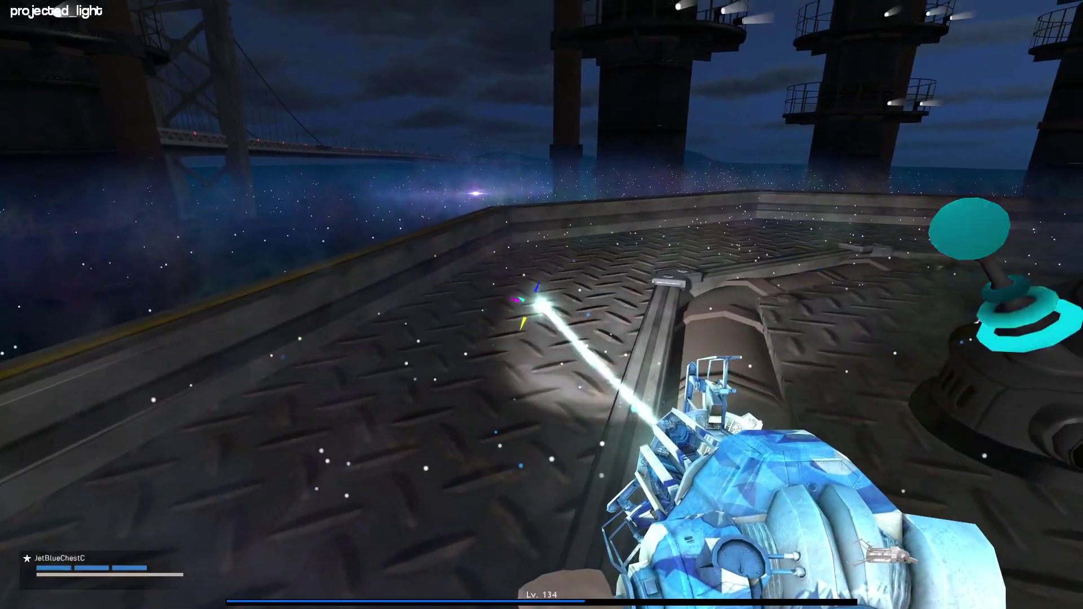
{"action": "left_click_drag", "start_coordinate": [542, 305], "coordinate": [542, 304]}
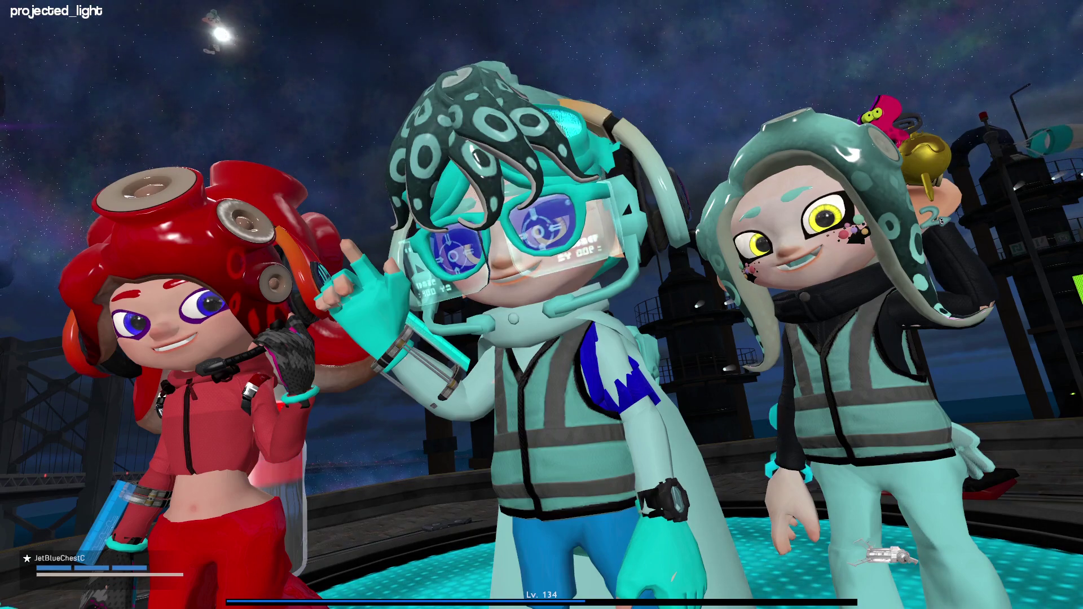
{"action": "left_click_drag", "start_coordinate": [542, 305], "coordinate": [542, 305]}
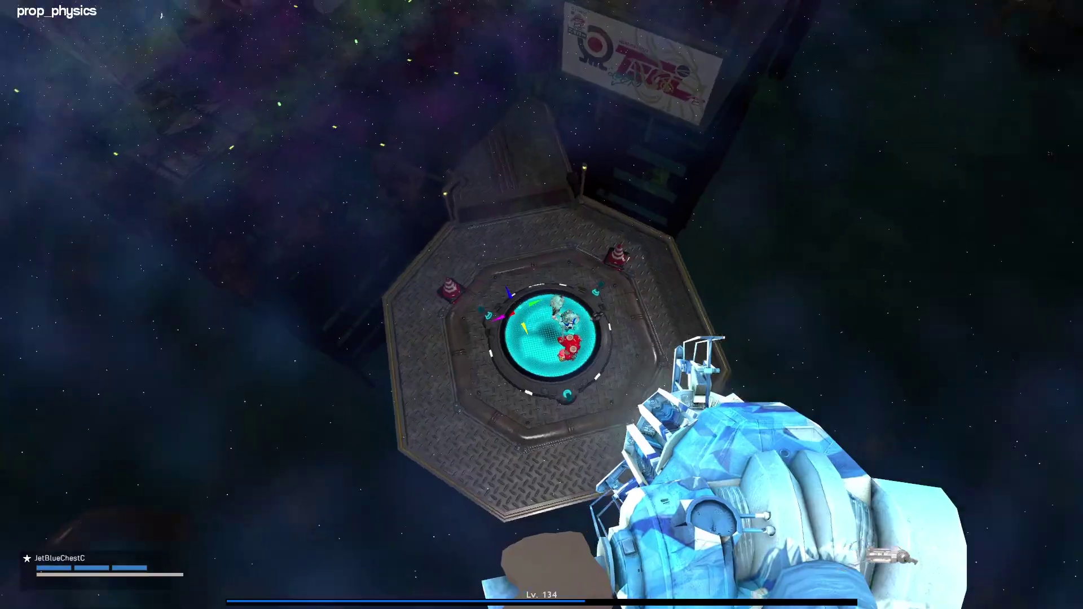
Spawn a cheap Light beside the red character and turn the view toward the characters.
{"action": "key", "text": "q"}
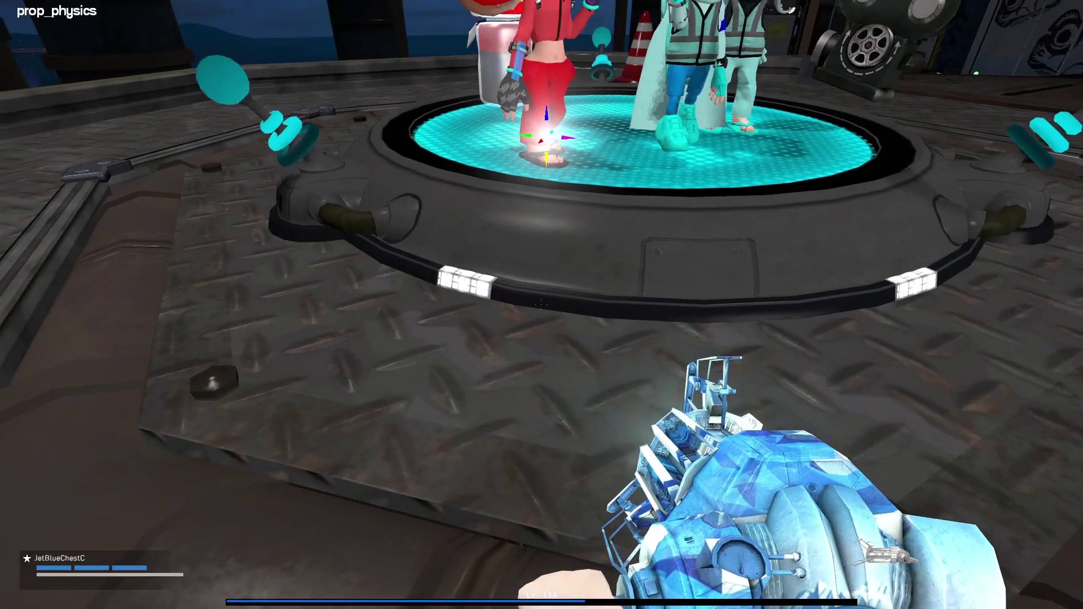
{"action": "left_click_drag", "start_coordinate": [541, 304], "coordinate": [541, 305]}
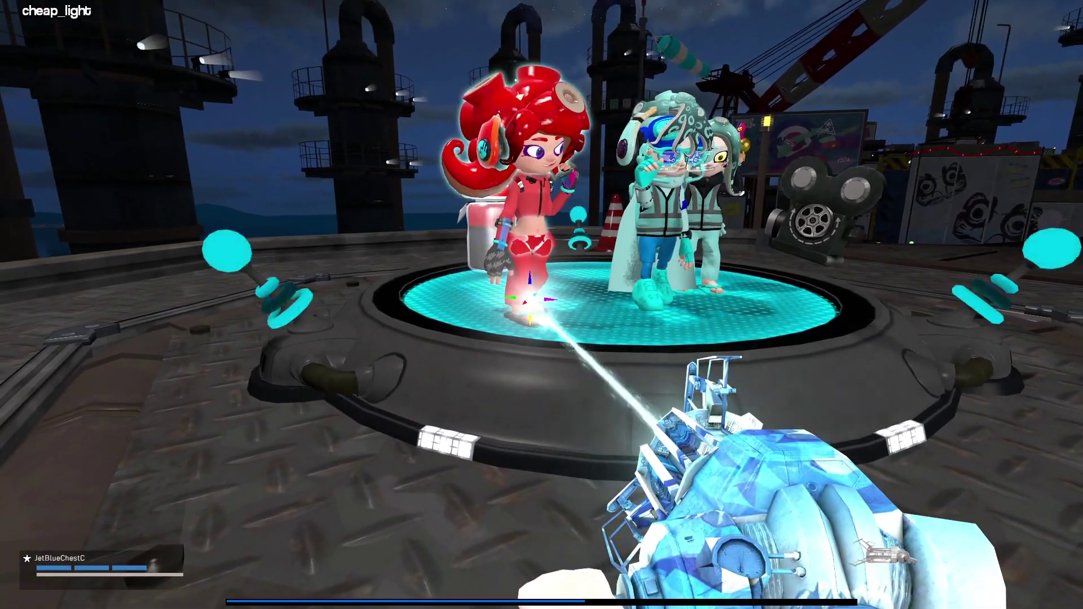
{"action": "key", "text": "w"}
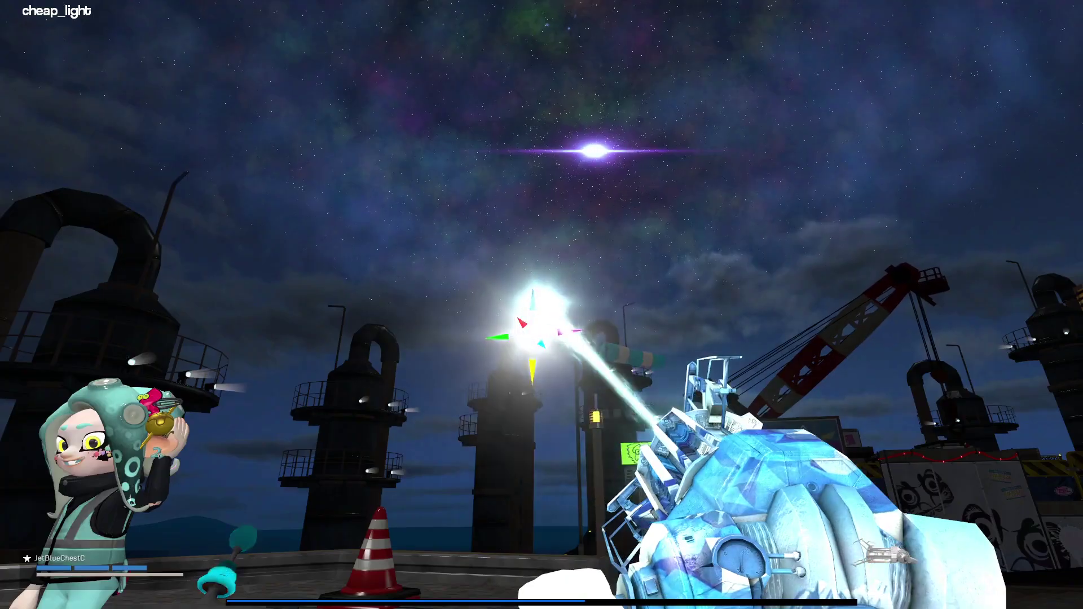
{"action": "left_click_drag", "start_coordinate": [541, 304], "coordinate": [542, 305]}
{"action": "key", "text": "w"}
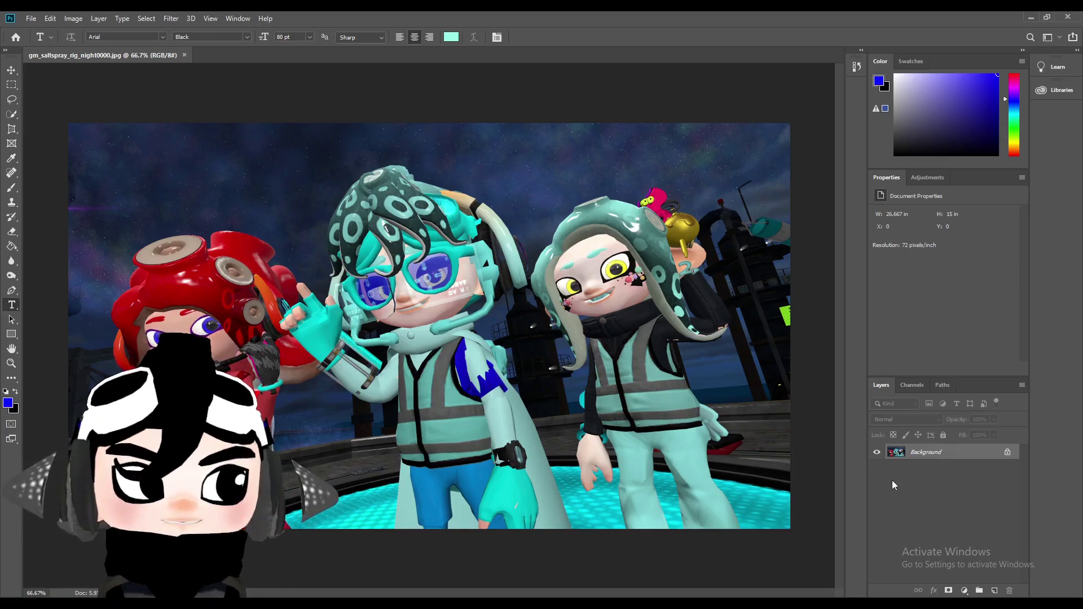
Unlock the Background layer and give it a cyan Inner Glow layer style.
{"action": "left_click", "coordinate": [1007, 454]}
{"action": "right_click", "coordinate": [995, 462]}
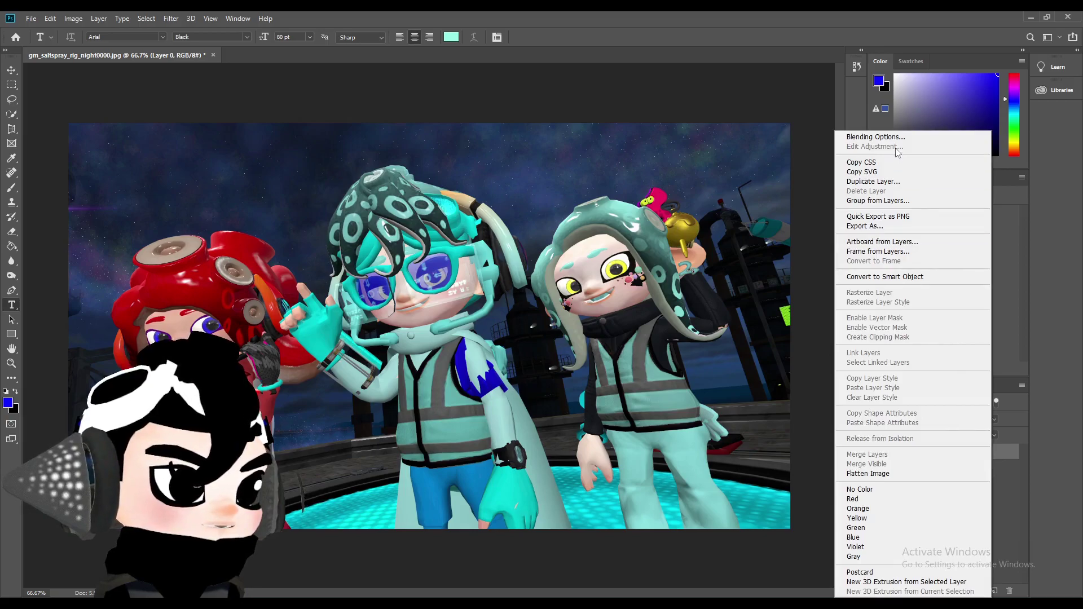
{"action": "left_click", "coordinate": [876, 137]}
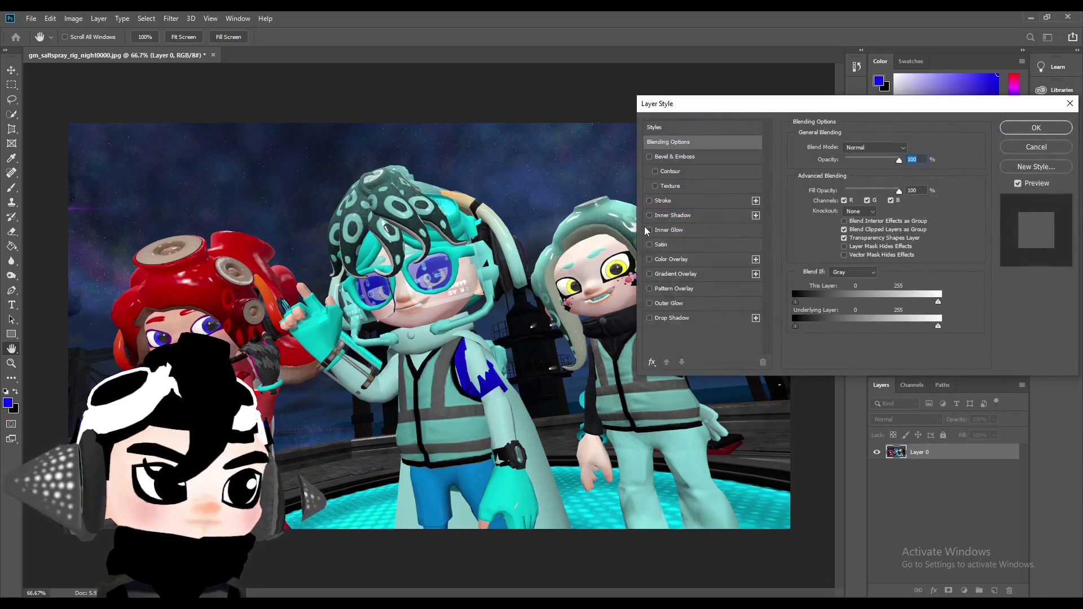
{"action": "left_click", "coordinate": [649, 230]}
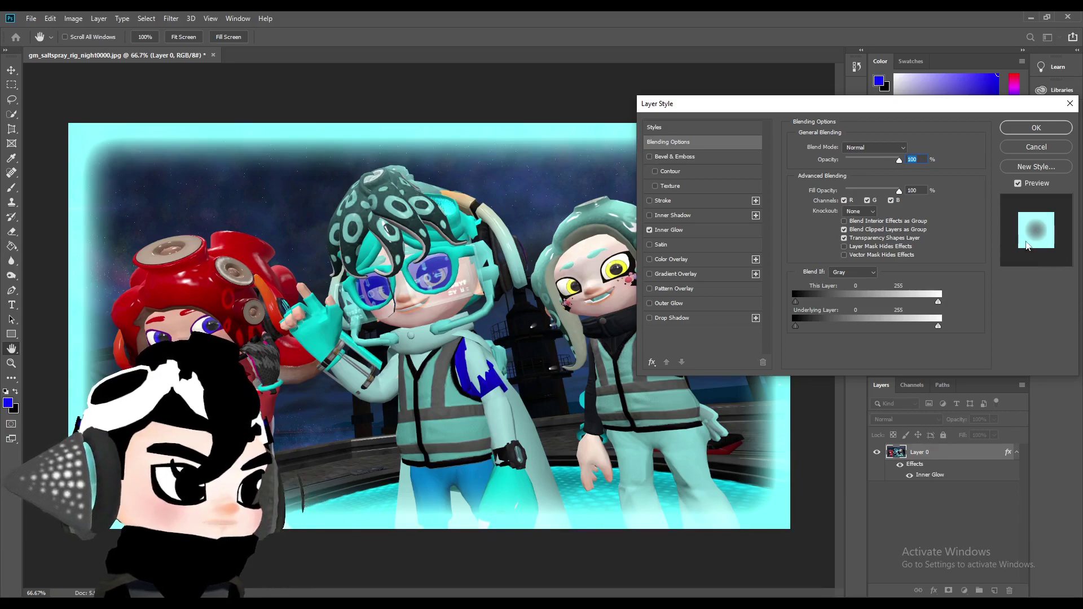
{"action": "left_click", "coordinate": [1017, 127]}
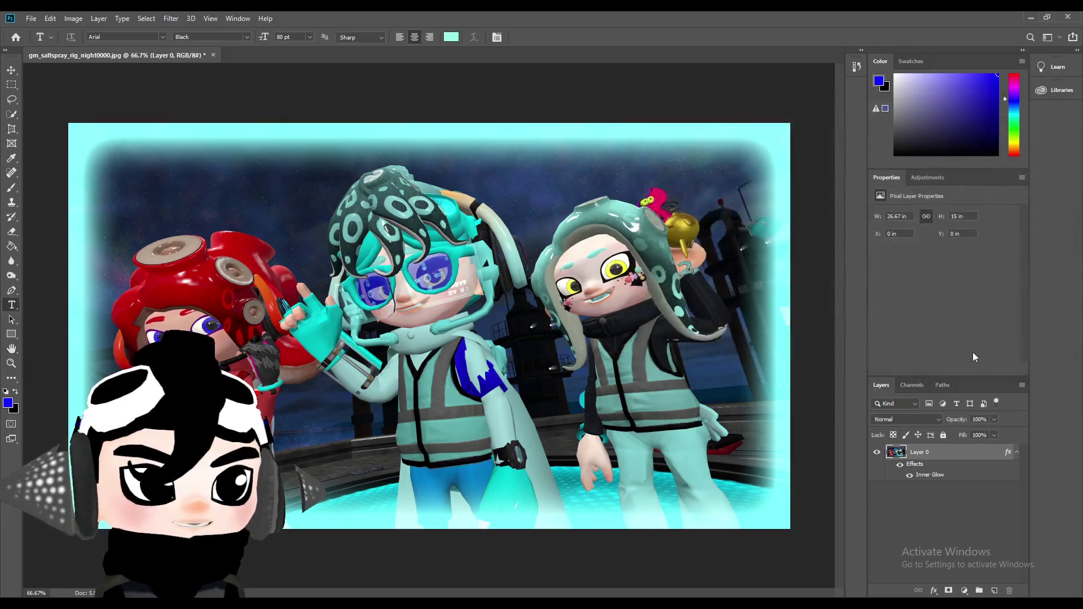
Apply a strong Smart Sharpen filter to Layer 0.
{"action": "left_click", "coordinate": [971, 505]}
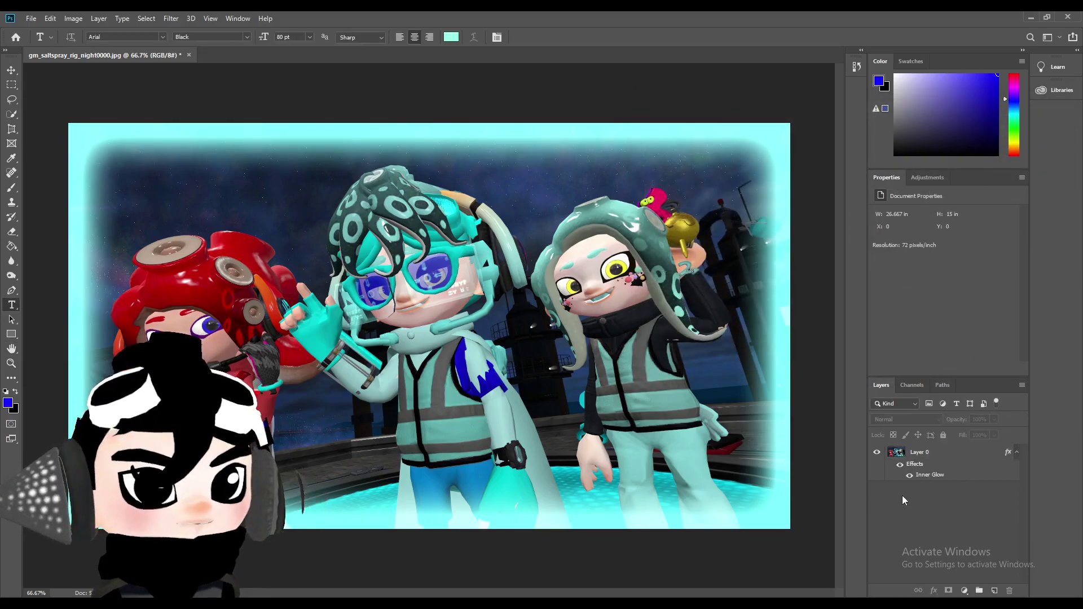
{"action": "left_click", "coordinate": [175, 22]}
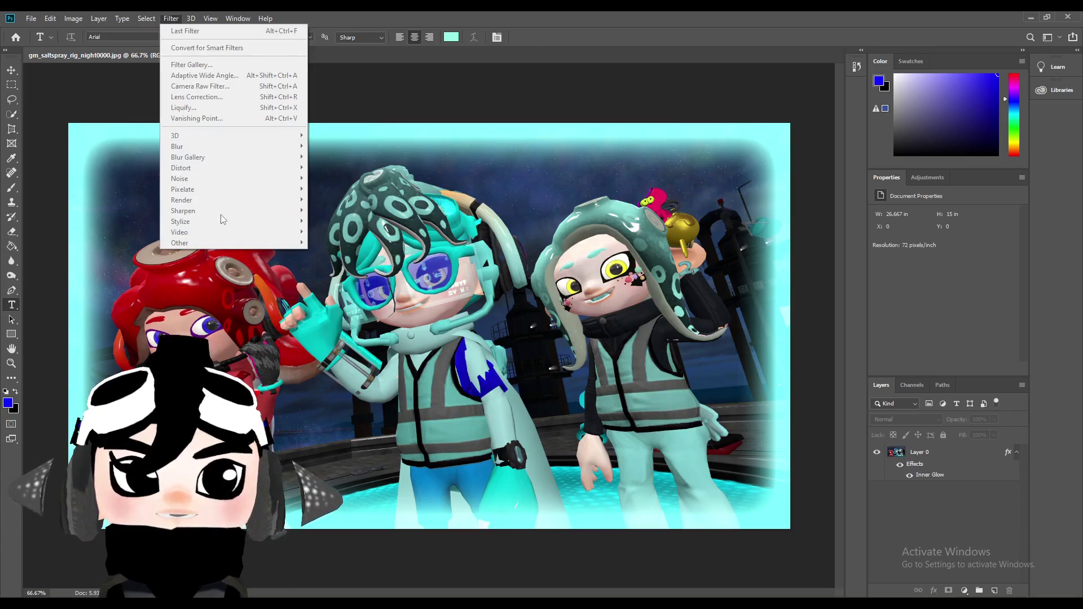
{"action": "left_click", "coordinate": [937, 513]}
{"action": "left_click", "coordinate": [976, 455]}
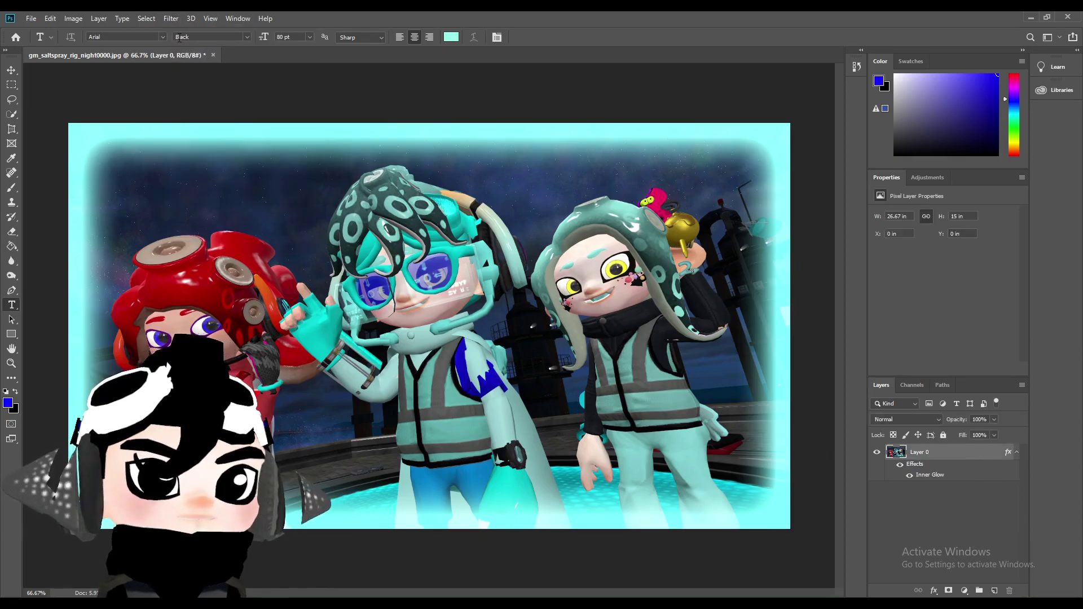
{"action": "left_click", "coordinate": [172, 18]}
{"action": "mouse_move", "coordinate": [184, 211]}
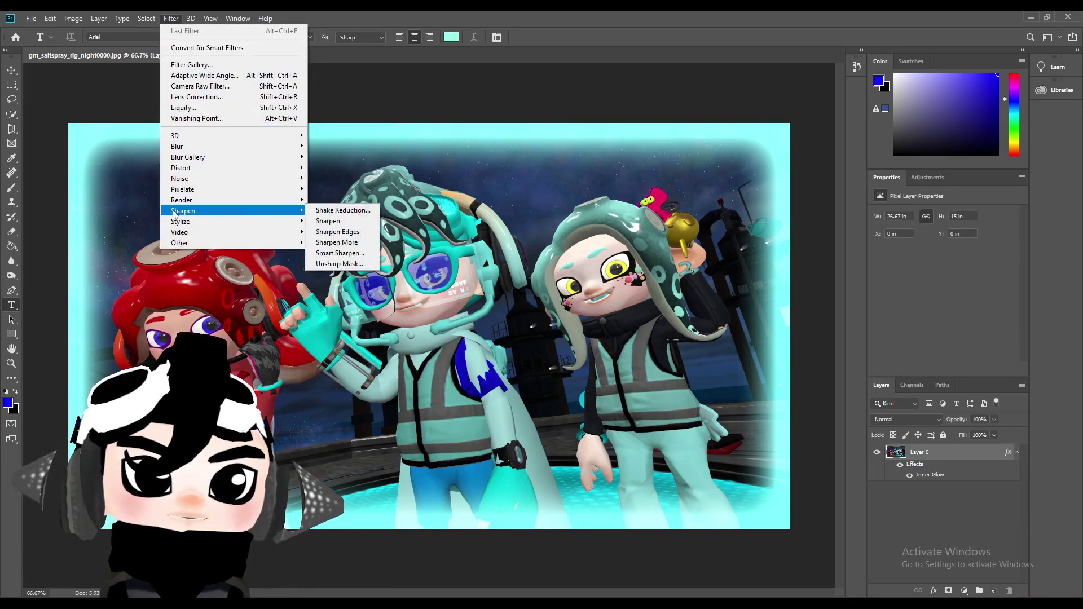
{"action": "left_click", "coordinate": [335, 255]}
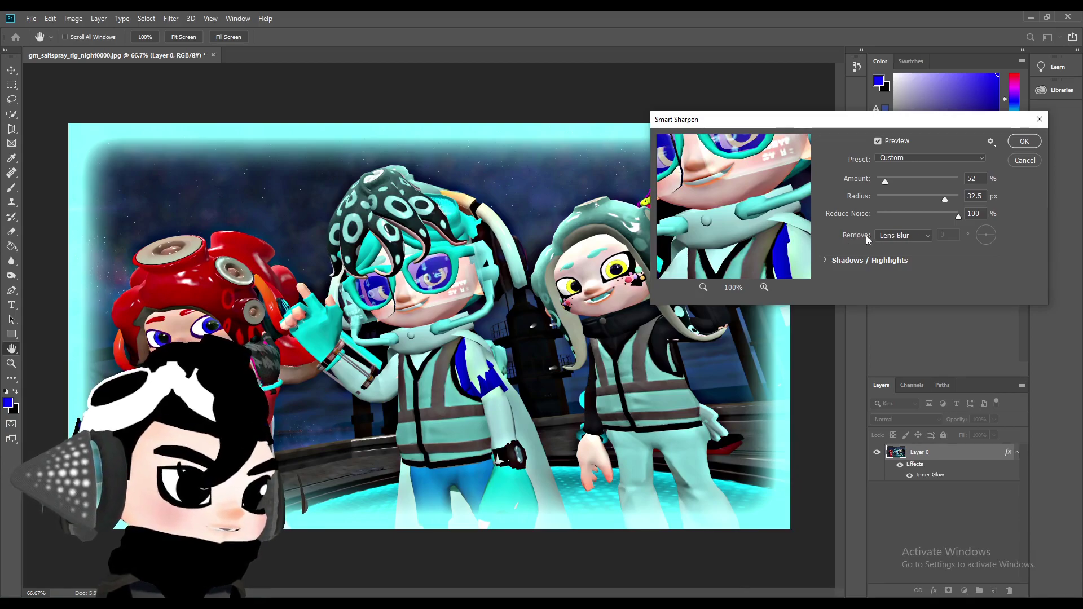
{"action": "left_click", "coordinate": [1015, 166]}
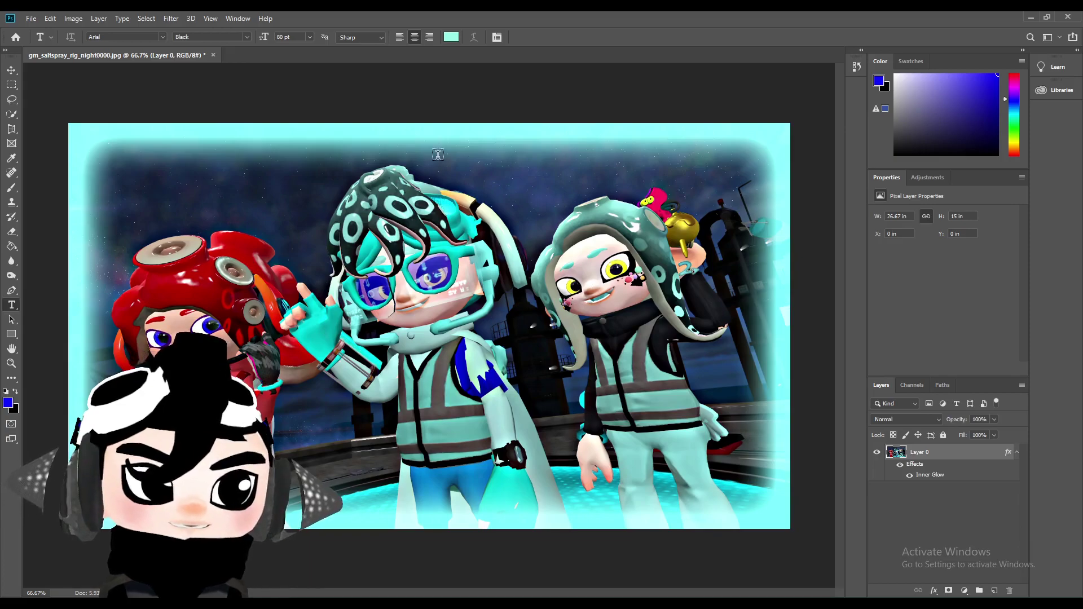
Add a 105mm Prime lens flare at 105% brightness in the upper-left sky.
{"action": "left_click", "coordinate": [170, 18]}
{"action": "mouse_move", "coordinate": [182, 200]}
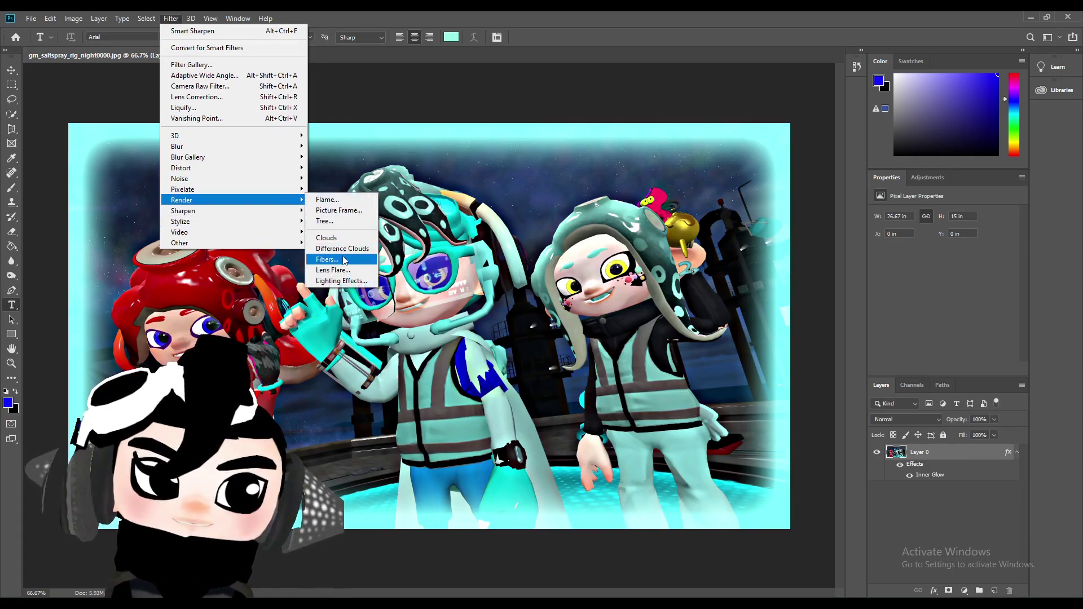
{"action": "left_click", "coordinate": [332, 270]}
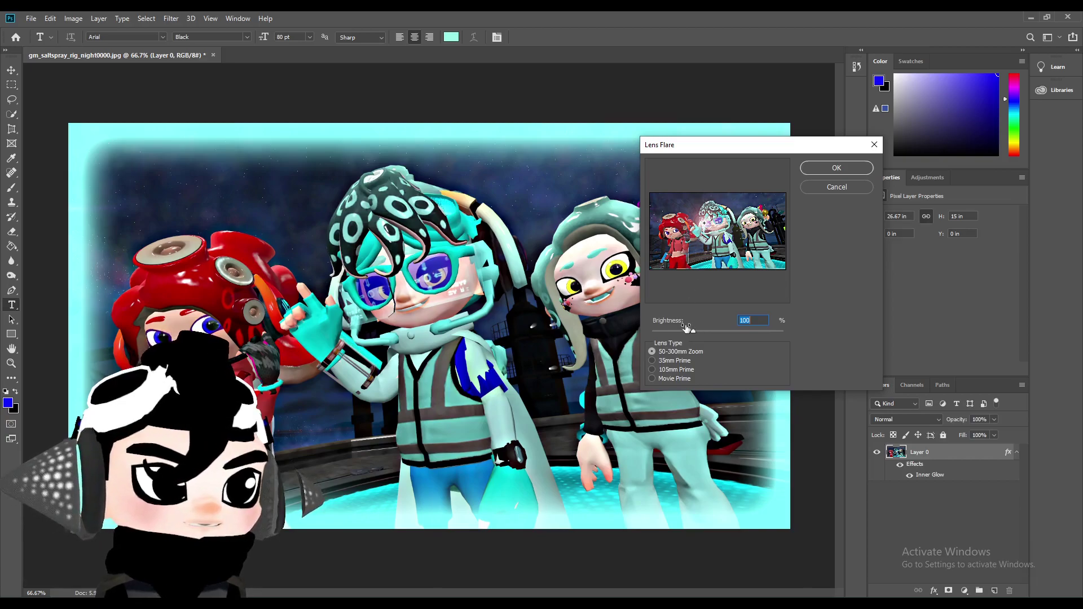
{"action": "left_click_drag", "start_coordinate": [701, 227], "coordinate": [689, 207]}
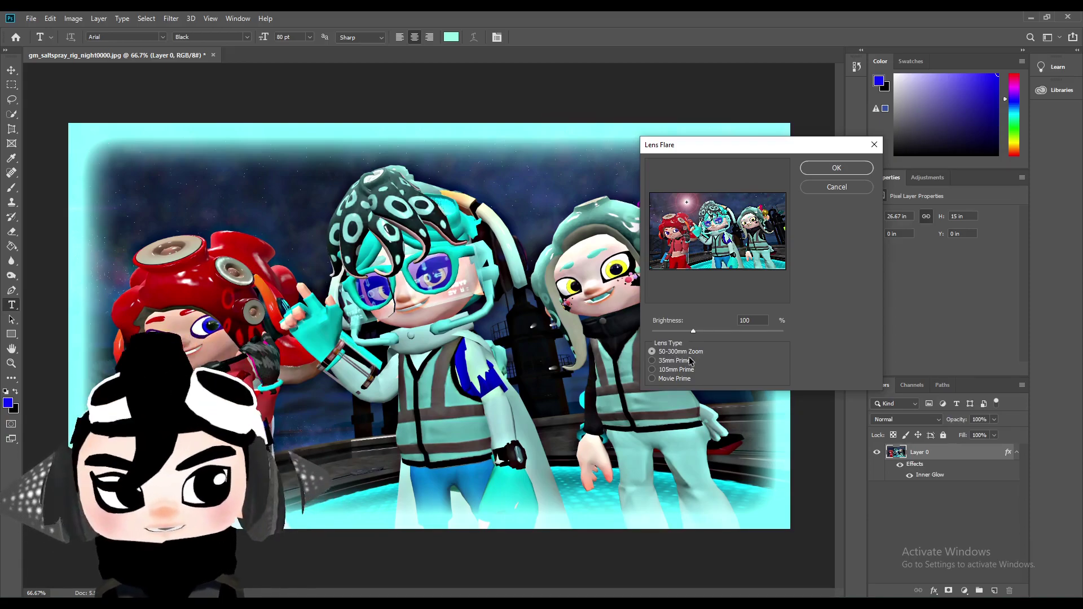
{"action": "left_click", "coordinate": [653, 370]}
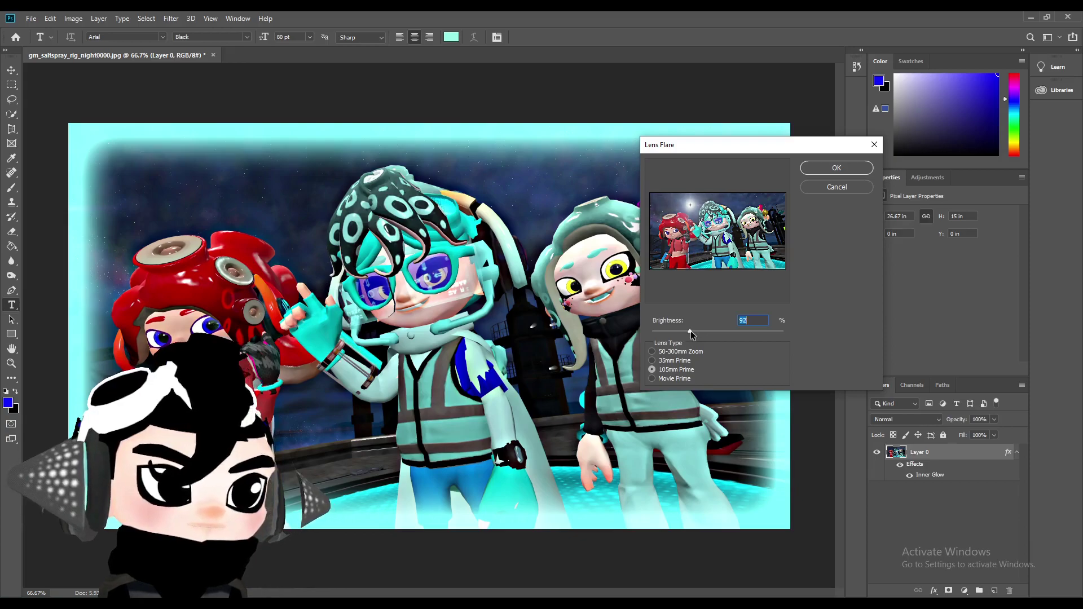
{"action": "left_click_drag", "start_coordinate": [687, 332], "coordinate": [697, 330]}
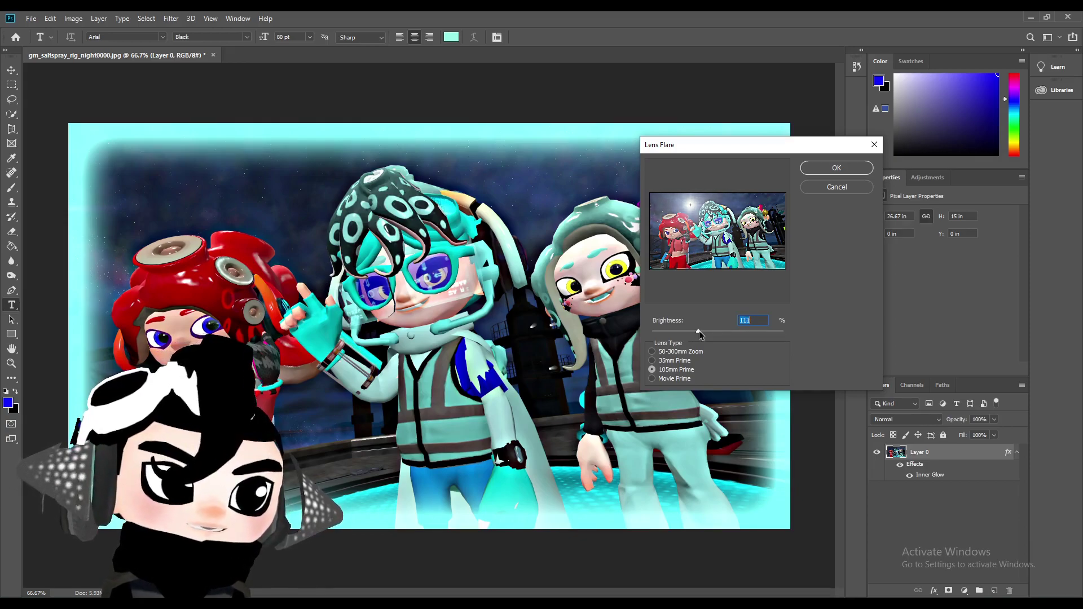
{"action": "left_click", "coordinate": [833, 169]}
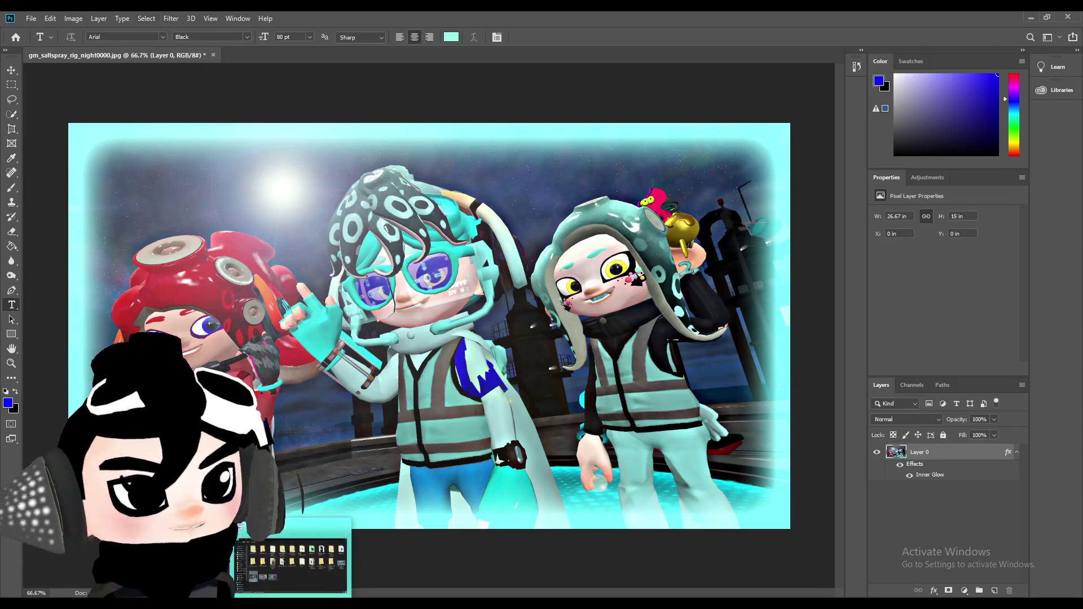
Drag the watermark image from the TeamJBC Splatoon Poster folder onto the canvas.
{"action": "left_click", "coordinate": [291, 566]}
{"action": "double_click", "coordinate": [476, 376]}
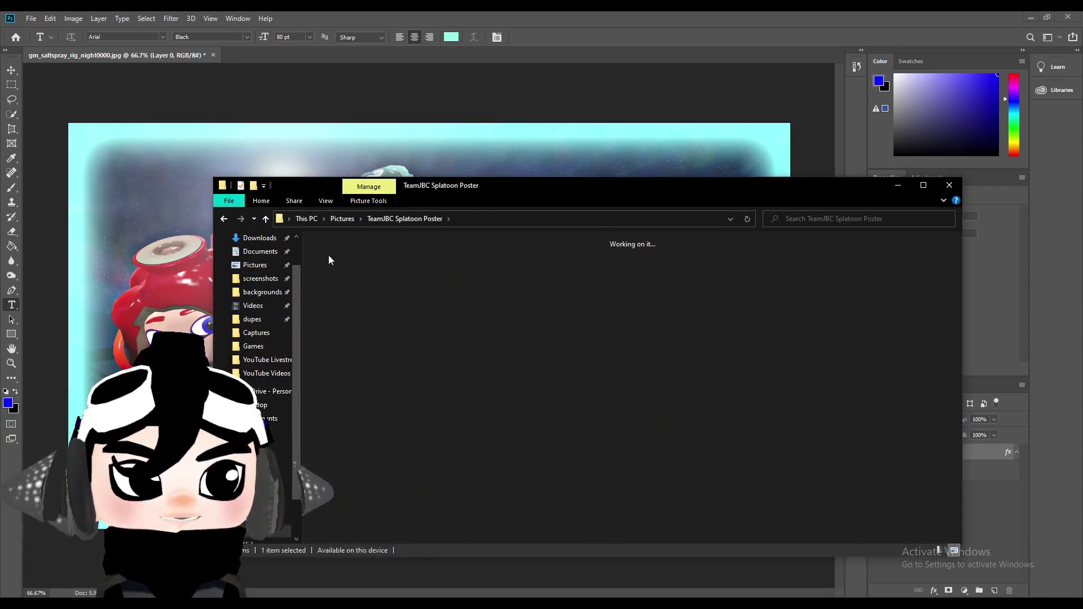
{"action": "left_click_drag", "start_coordinate": [328, 260], "coordinate": [169, 254]}
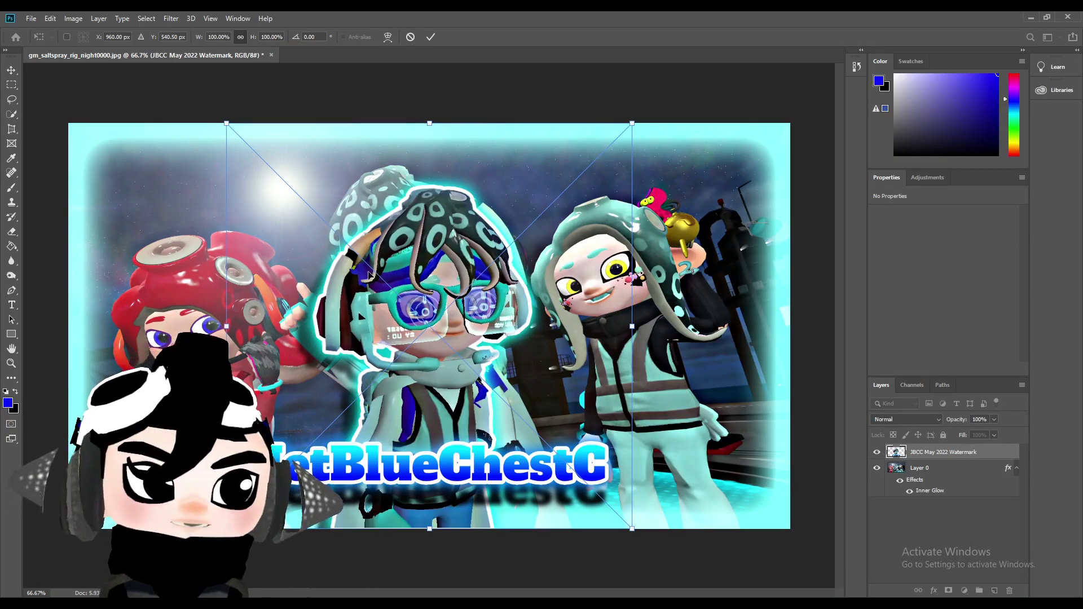
Shrink the JetBlueChestC watermark to about a third and commit it bottom-right.
{"action": "left_click_drag", "start_coordinate": [225, 123], "coordinate": [456, 352]}
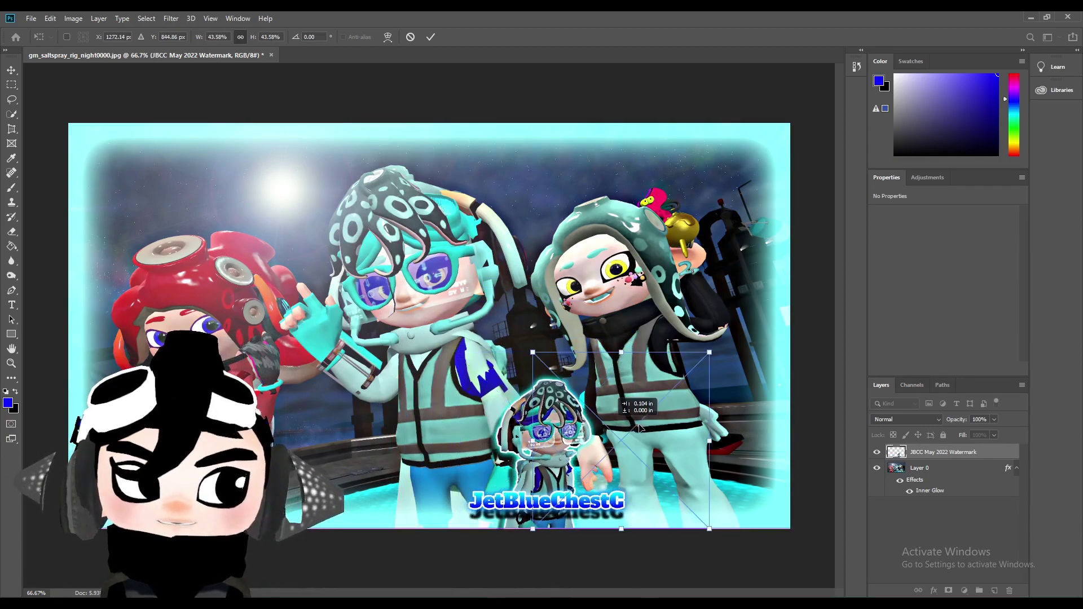
{"action": "left_click_drag", "start_coordinate": [641, 427], "coordinate": [722, 427]}
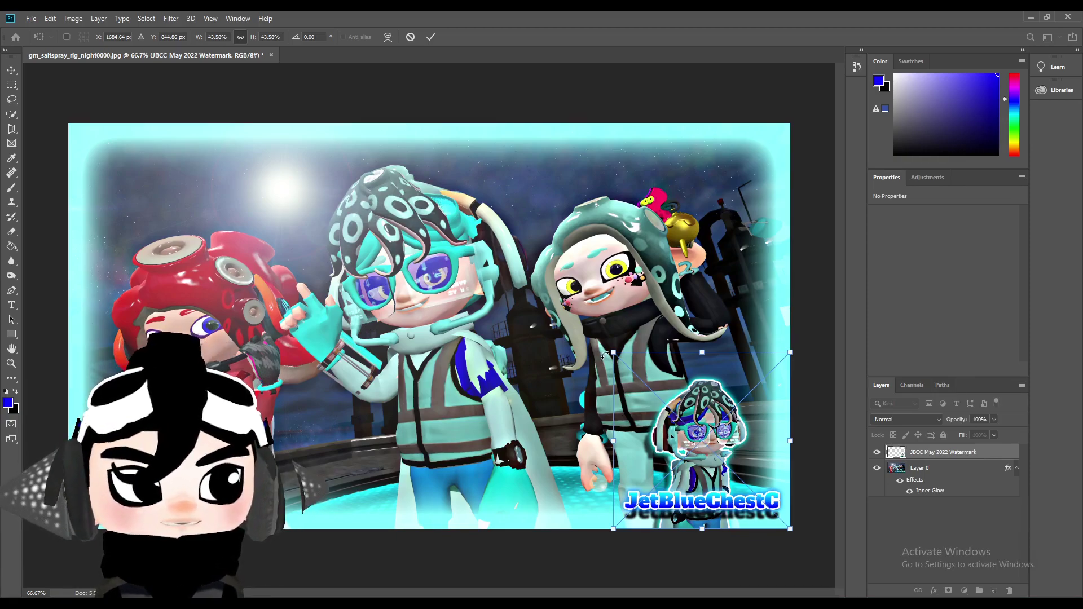
{"action": "mouse_move", "coordinate": [612, 353]}
{"action": "left_mouse_down"}
{"action": "mouse_move", "coordinate": [659, 395]}
{"action": "mouse_move", "coordinate": [649, 391]}
{"action": "left_mouse_up"}
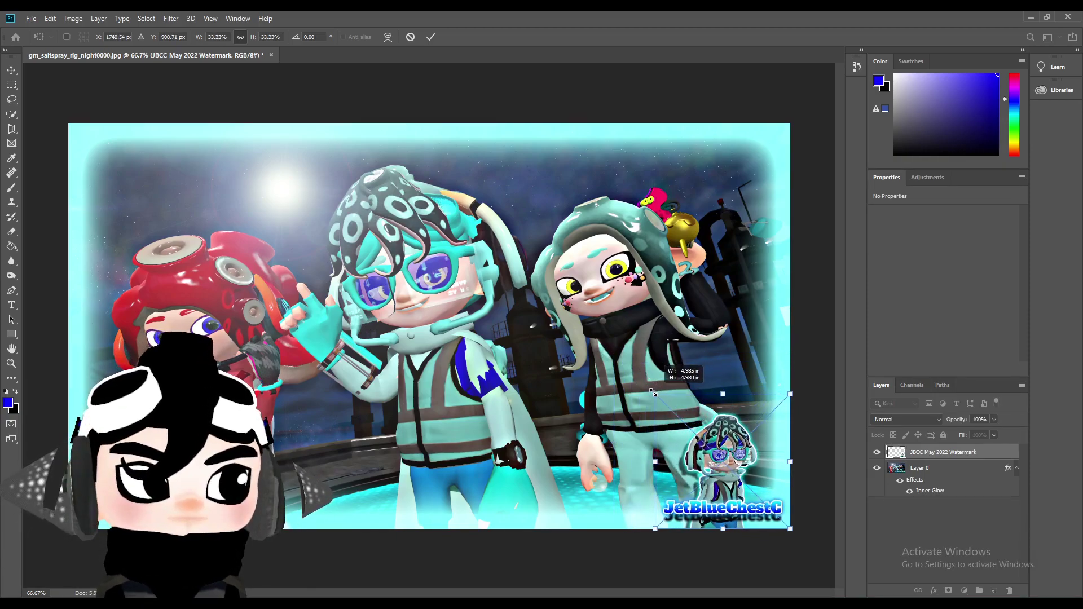
{"action": "left_click", "coordinate": [428, 40]}
{"action": "key", "text": "t"}
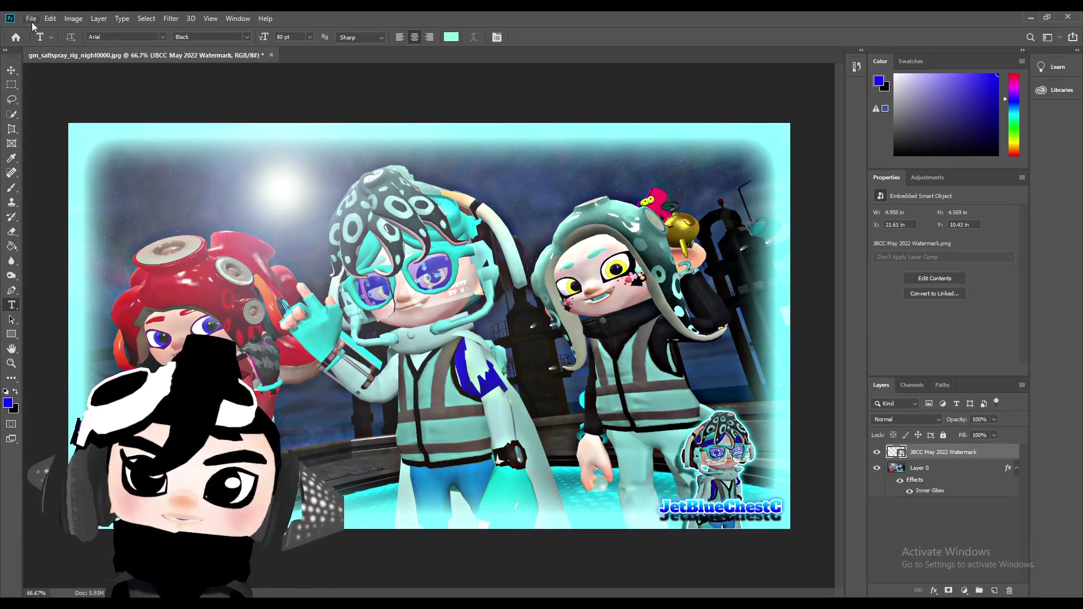
Export the picture with Export As as a 1920×1080 PNG into the Pictures folder.
{"action": "left_click", "coordinate": [31, 18]}
{"action": "mouse_move", "coordinate": [43, 172]}
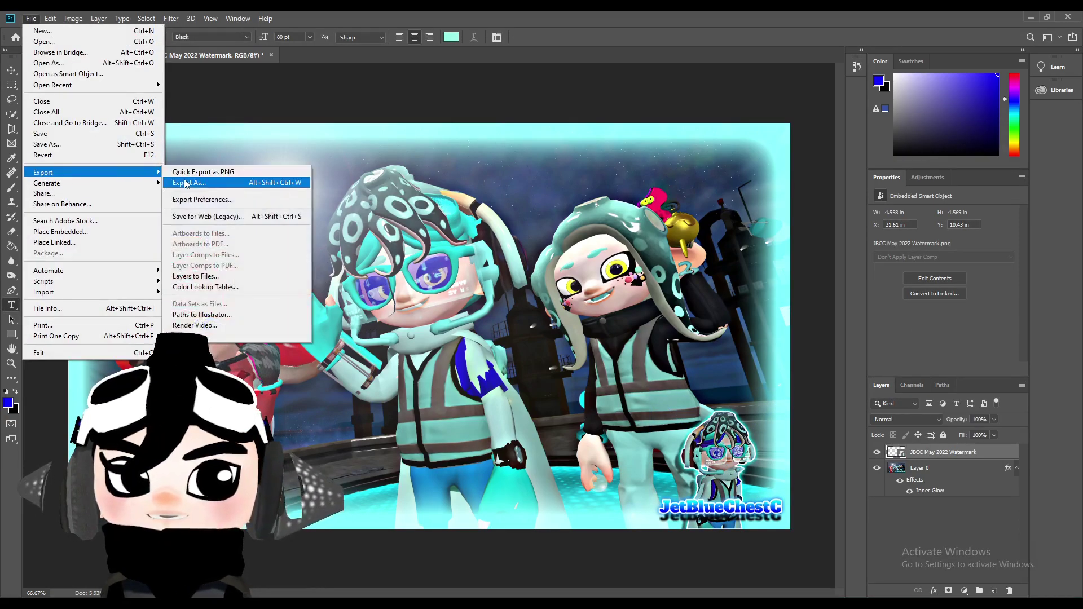
{"action": "left_click", "coordinate": [185, 183]}
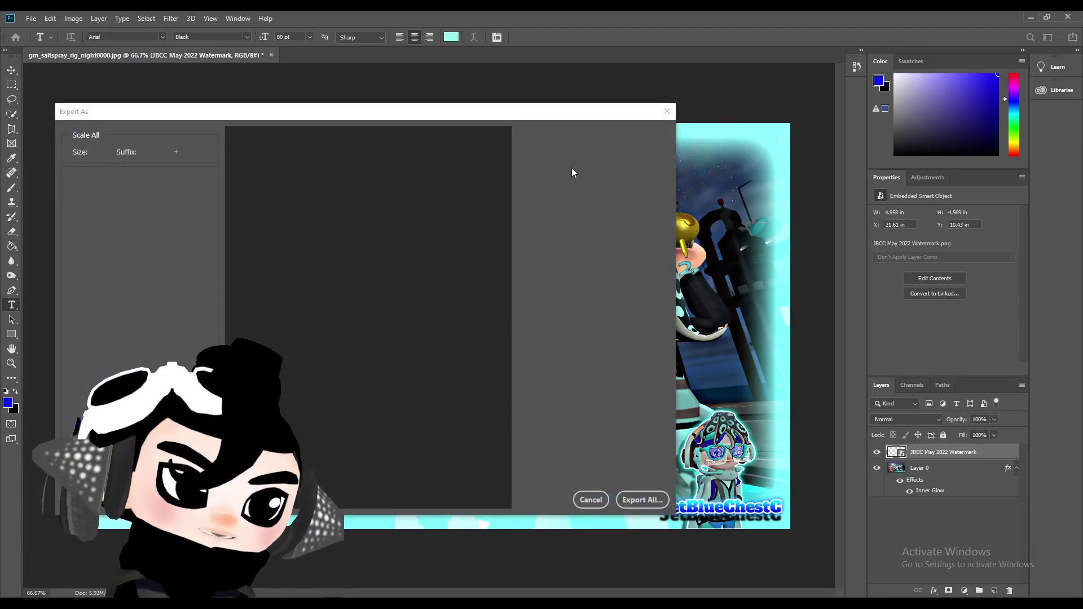
{"action": "left_click", "coordinate": [602, 153]}
{"action": "left_click", "coordinate": [592, 182]}
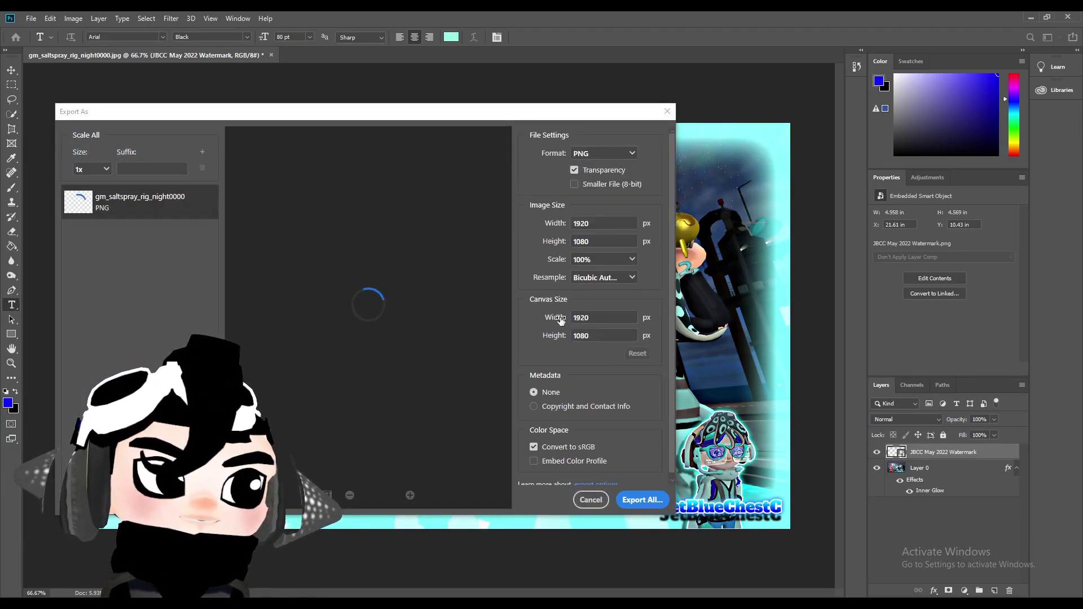
{"action": "left_click", "coordinate": [638, 500]}
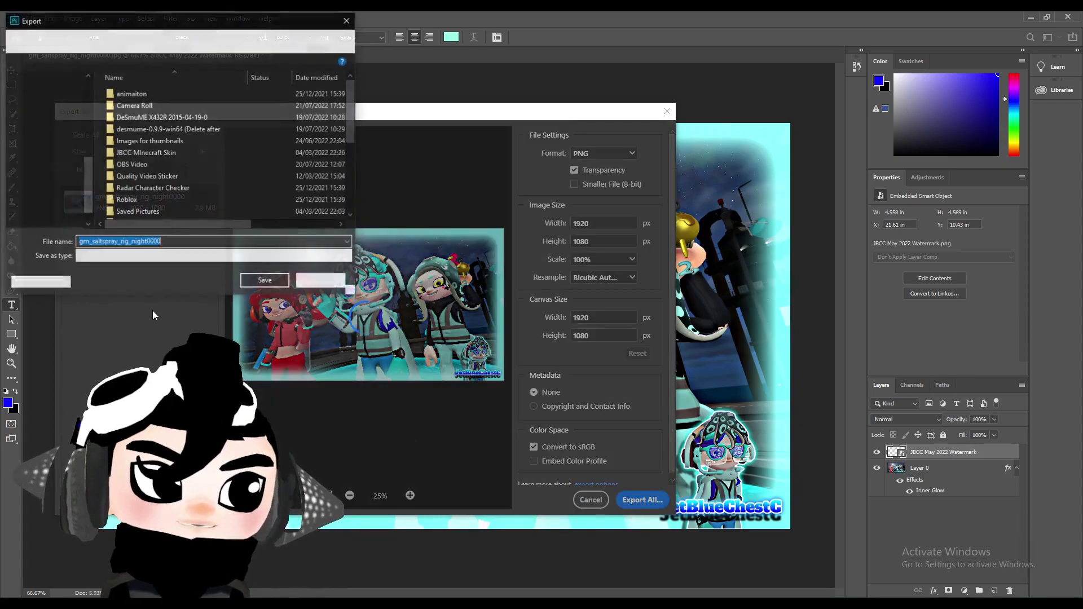
{"action": "type", "text": "T"}
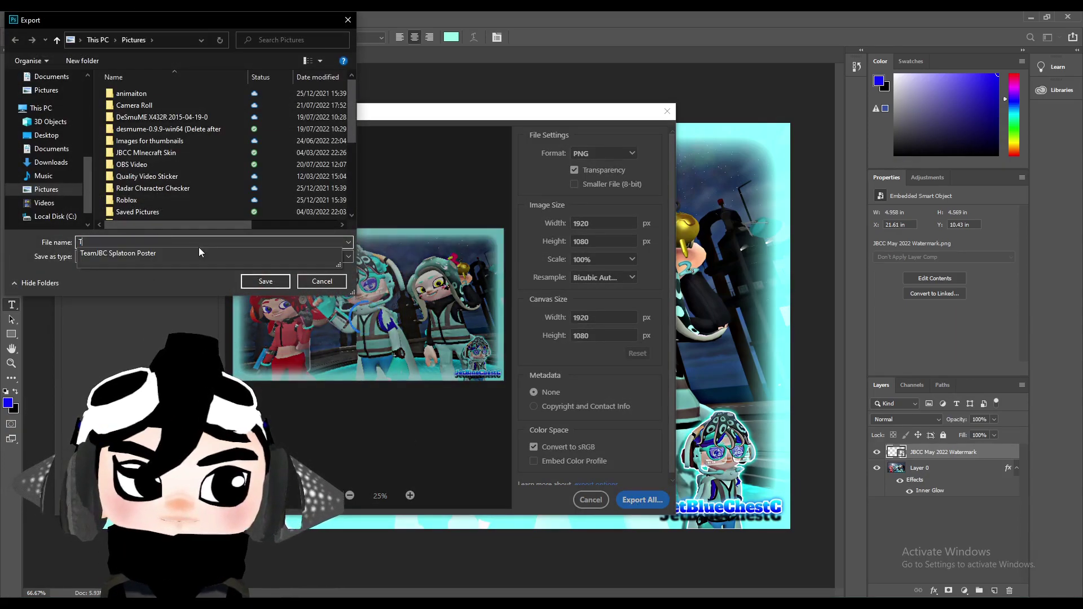
{"action": "type", "text": "huma"}
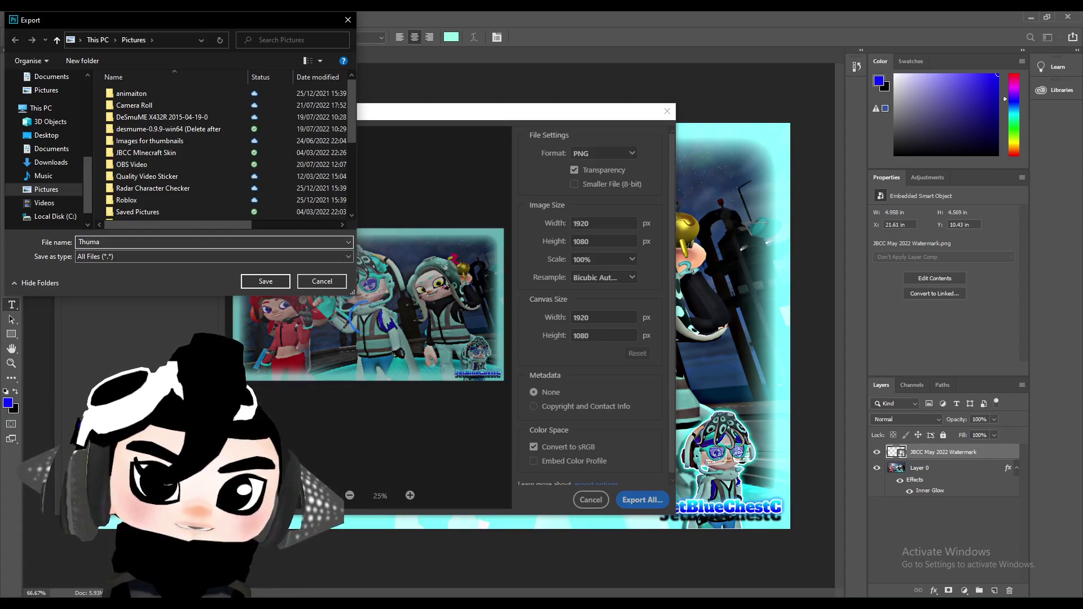
{"action": "key", "text": "BackSpace"}
{"action": "key", "text": "BackSpace"}
{"action": "type", "text": "nails"}
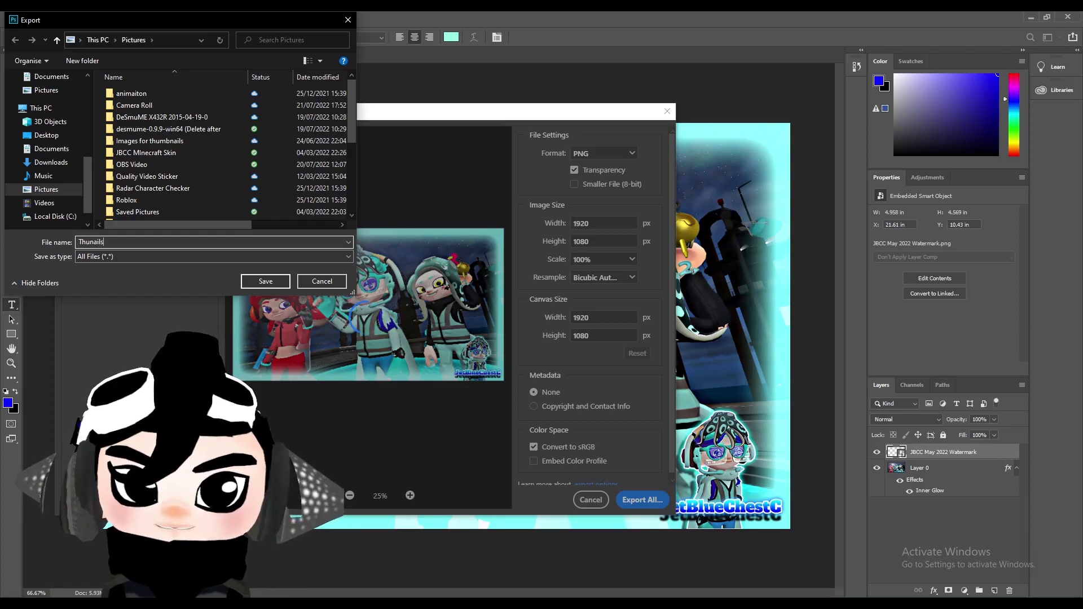
{"action": "key", "text": "Return"}
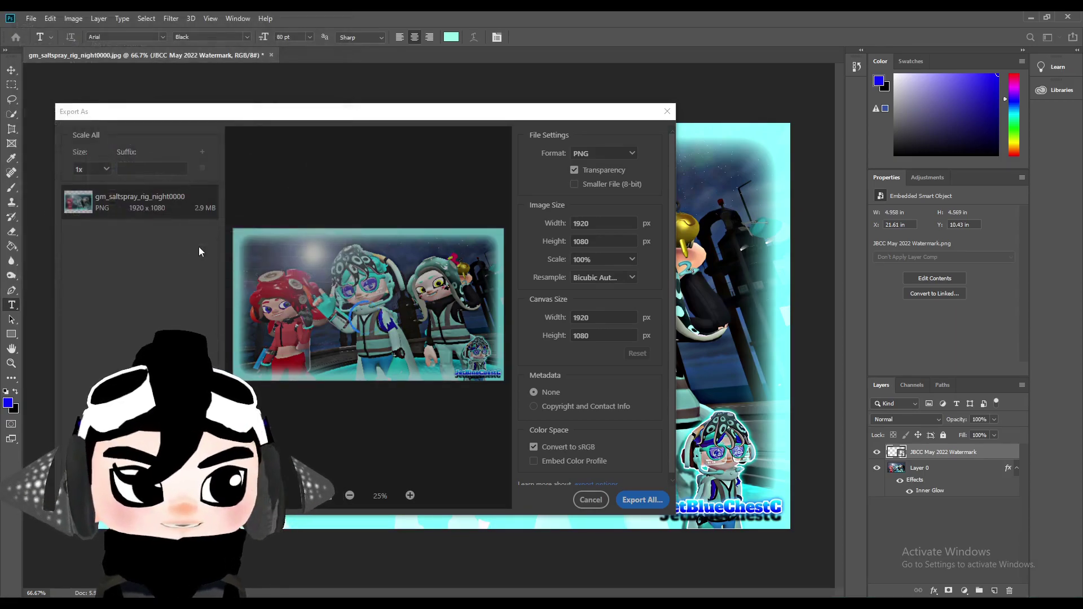